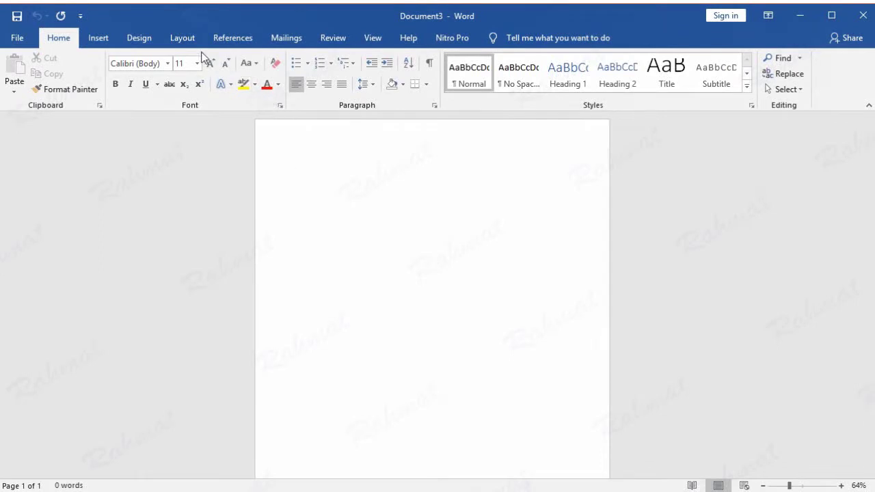
- Set the page to A4 paper size in landscape orientation
{"action": "left_click", "coordinate": [192, 44]}
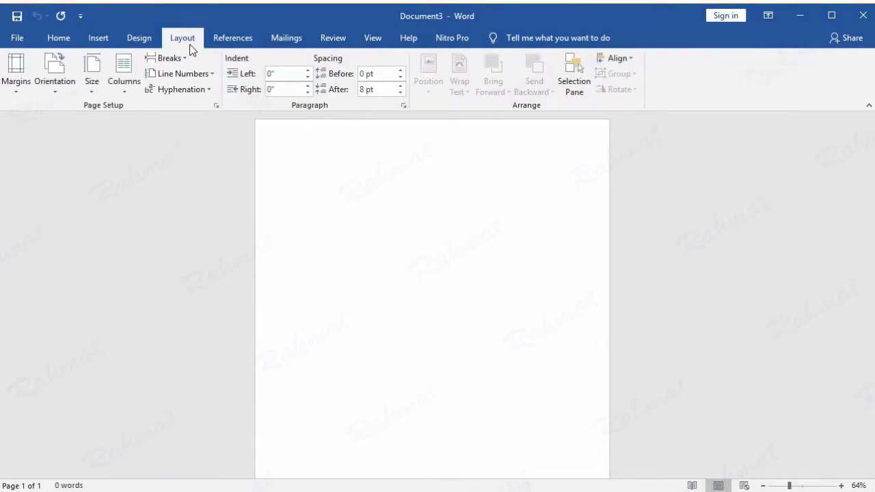
{"action": "left_click", "coordinate": [95, 88]}
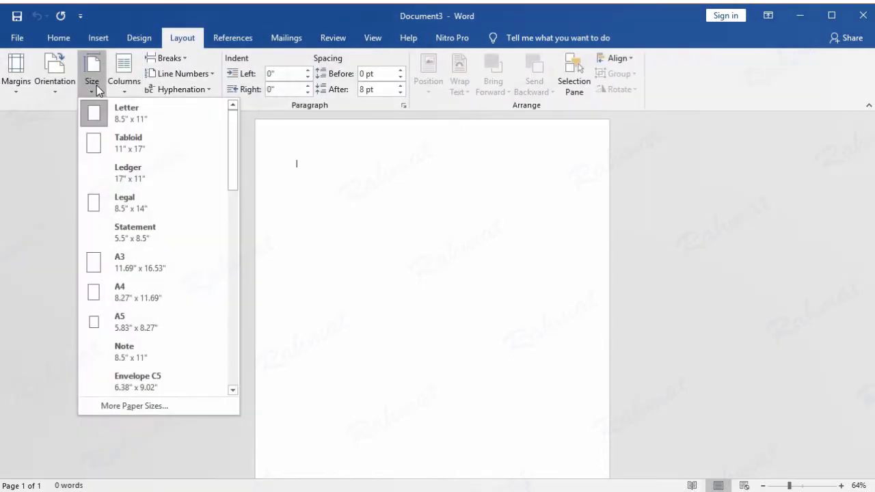
{"action": "left_click", "coordinate": [131, 291]}
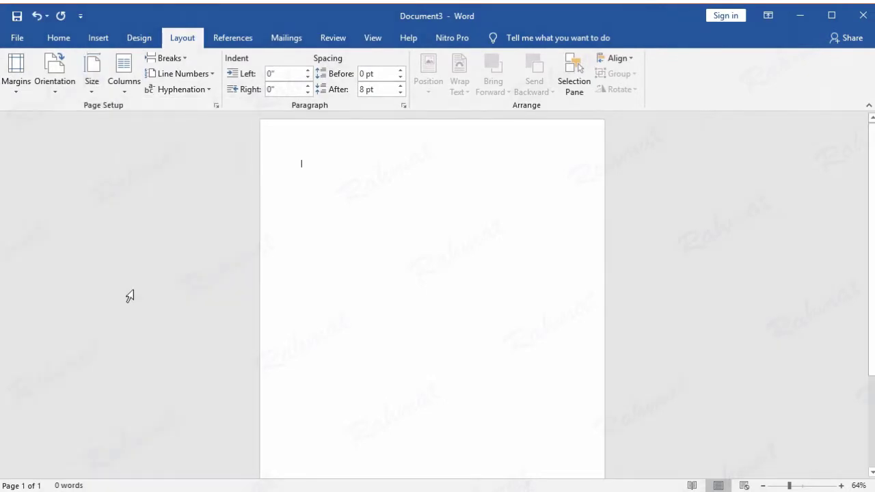
{"action": "left_click", "coordinate": [59, 96]}
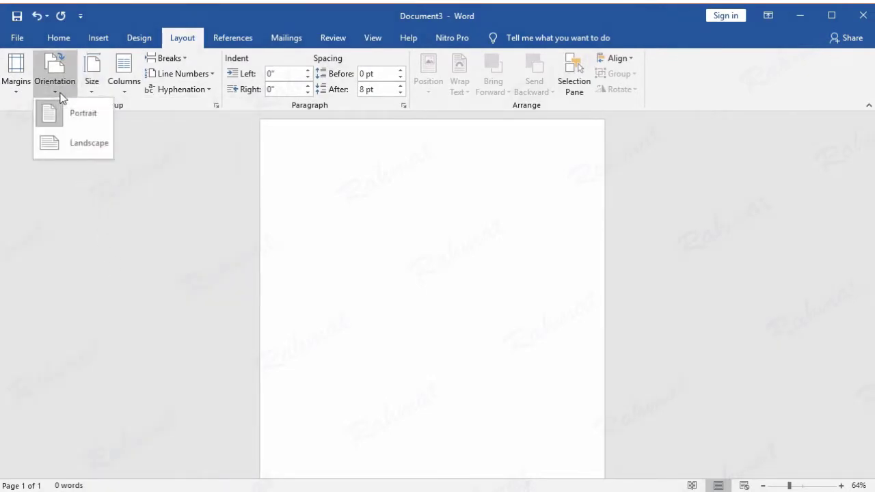
{"action": "left_click", "coordinate": [85, 145]}
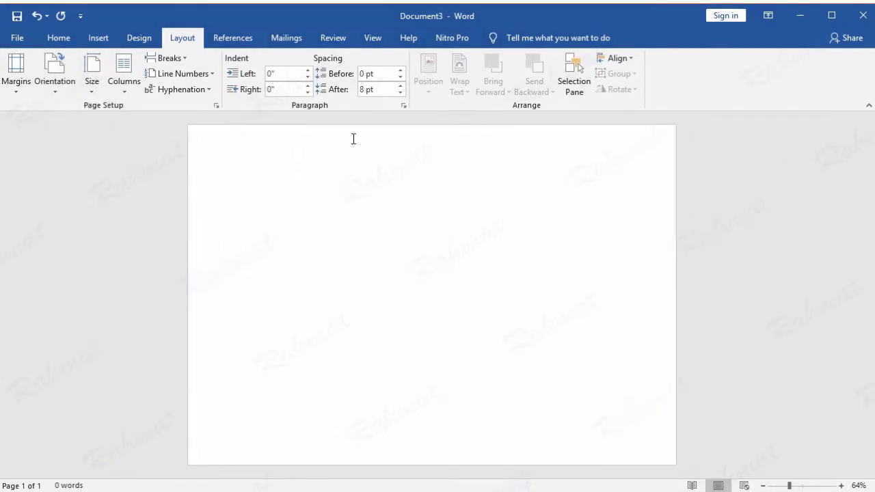
{"action": "left_click", "coordinate": [377, 40]}
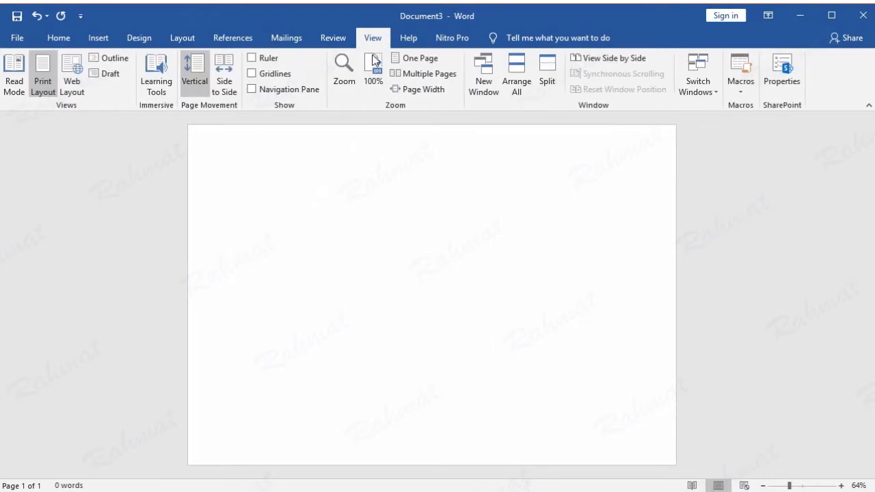
{"action": "left_click", "coordinate": [345, 75]}
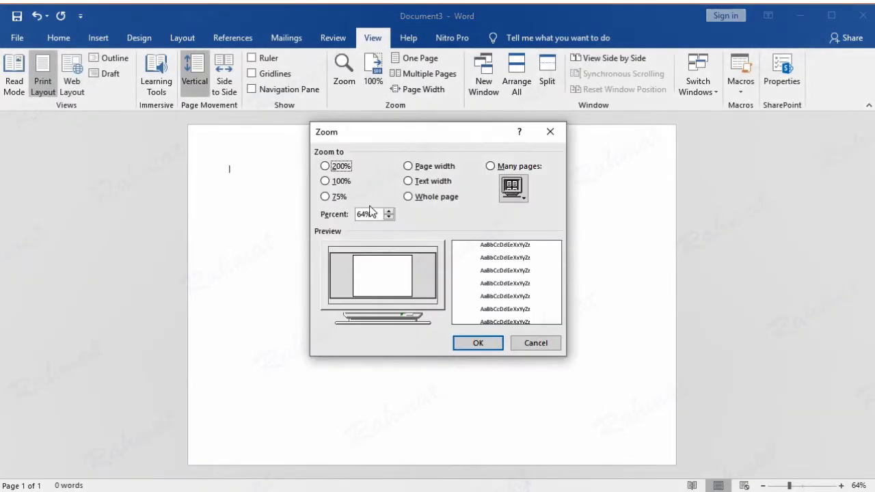
{"action": "left_click", "coordinate": [477, 343]}
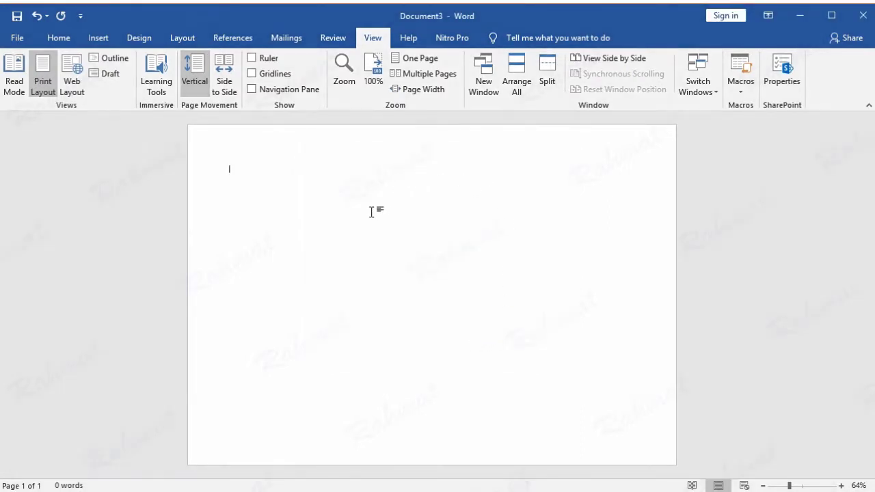
{"action": "left_click", "coordinate": [99, 38]}
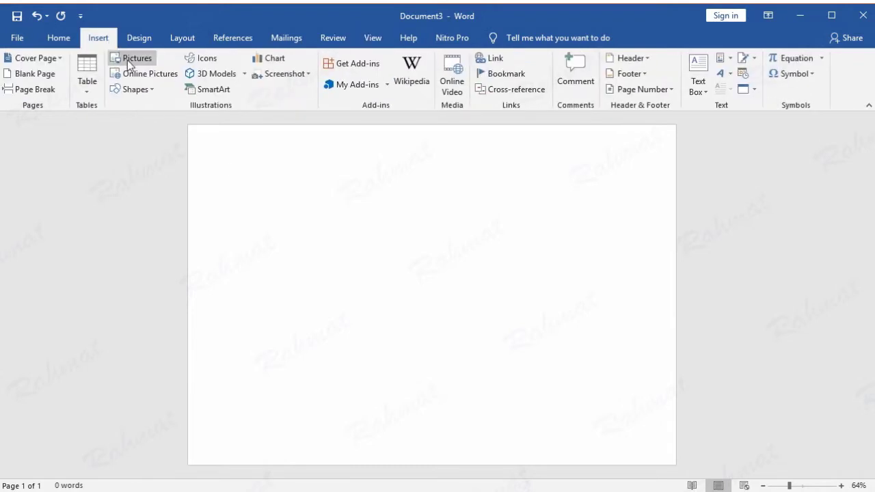
- Draw a rectangle spanning the page from top-left to bottom-right corner, 8.25" by 11.64"
{"action": "left_click", "coordinate": [151, 89]}
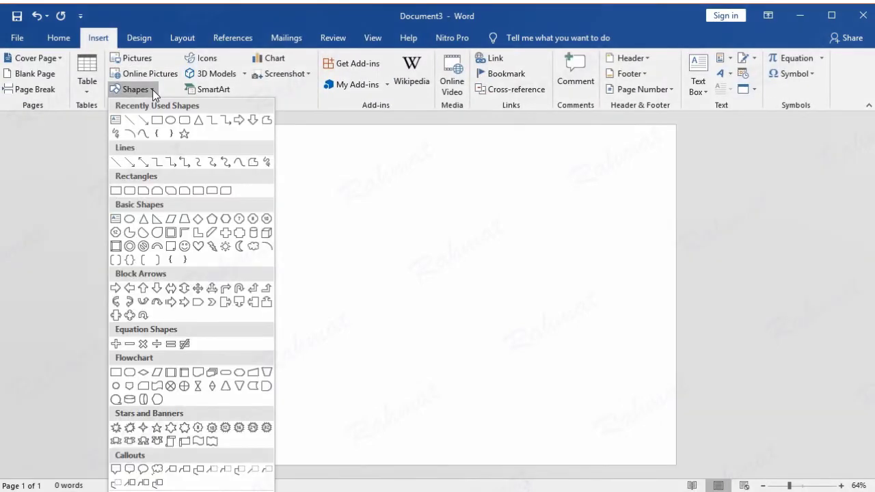
{"action": "left_click", "coordinate": [117, 191]}
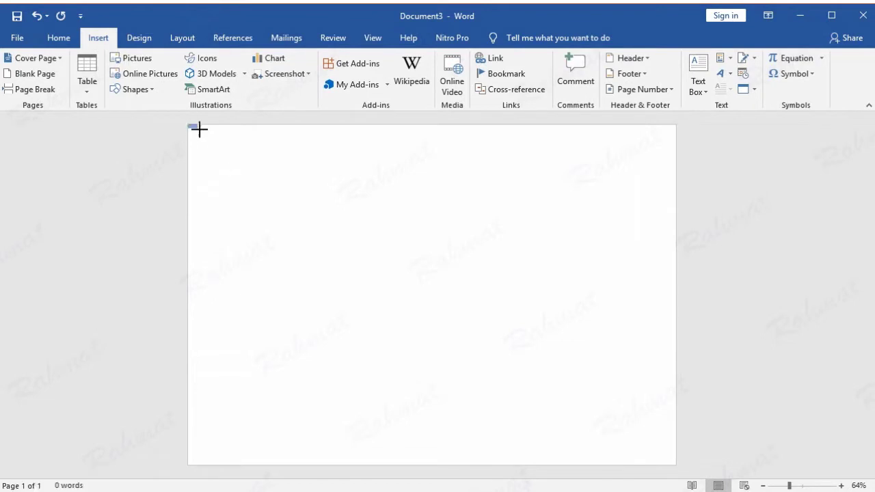
{"action": "left_click_drag", "start_coordinate": [188, 124], "coordinate": [357, 227]}
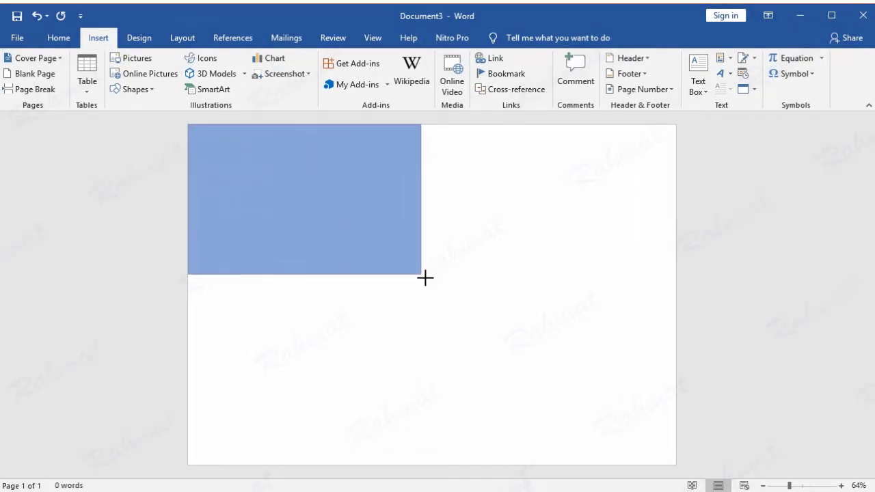
{"action": "mouse_move", "coordinate": [357, 227]}
{"action": "left_mouse_down"}
{"action": "mouse_move", "coordinate": [623, 441]}
{"action": "mouse_move", "coordinate": [676, 467]}
{"action": "left_mouse_up"}
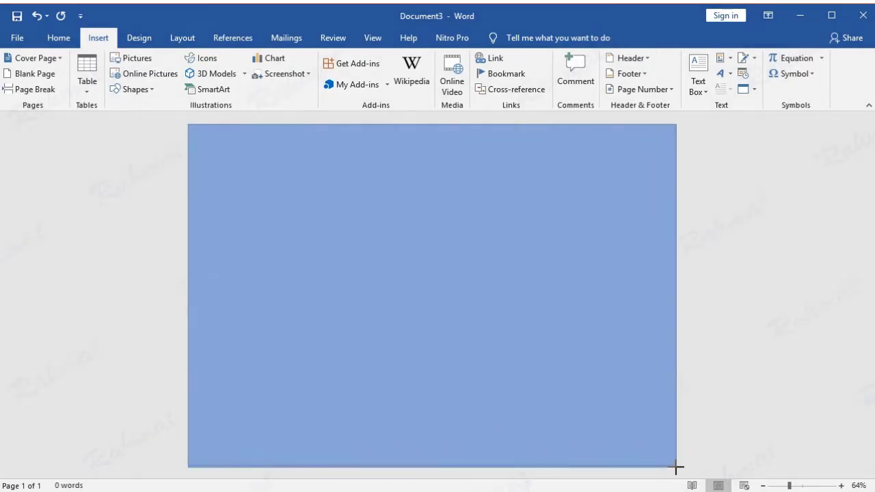
{"action": "left_click_drag", "start_coordinate": [676, 467], "coordinate": [675, 465]}
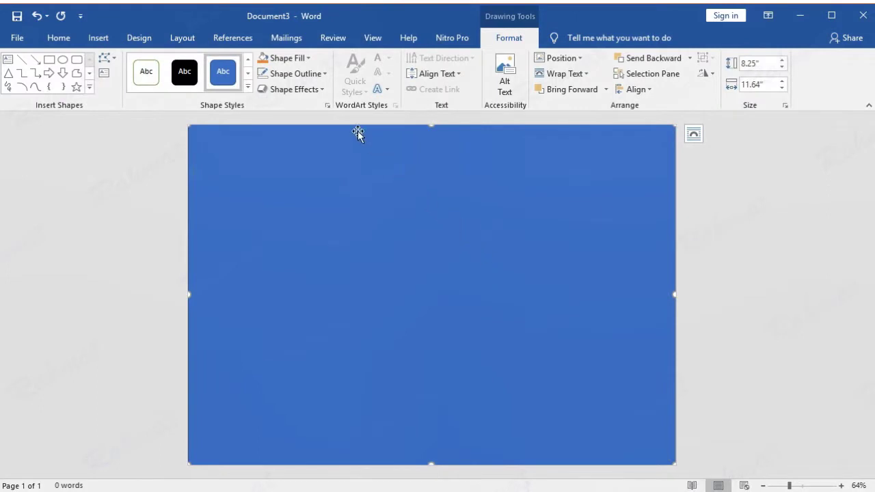
- Choose a picture fill from a file for the rectangle
{"action": "left_click", "coordinate": [308, 59]}
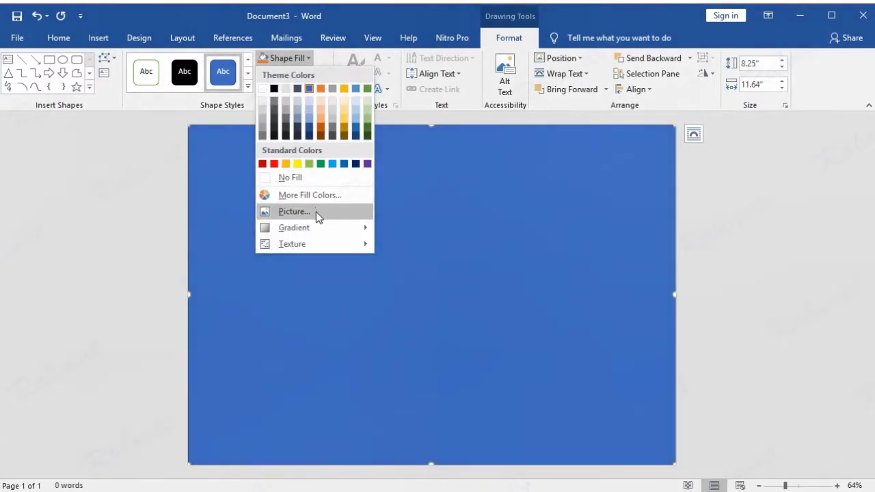
{"action": "left_click", "coordinate": [316, 212]}
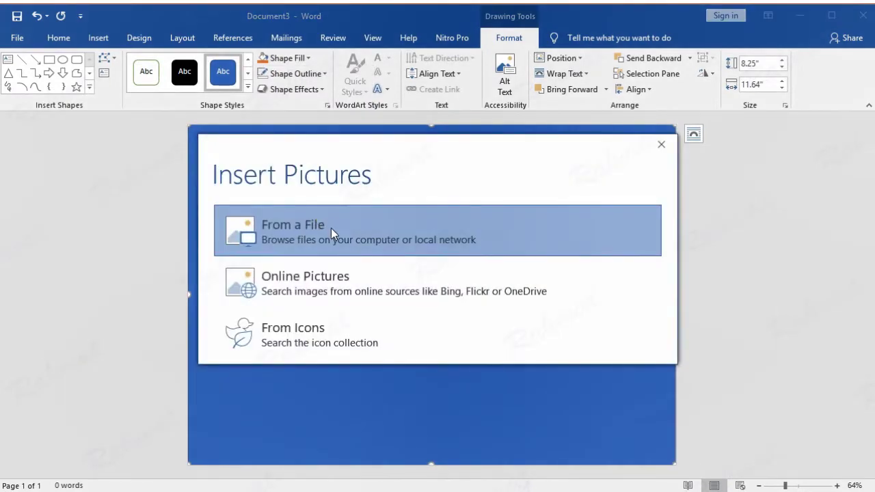
{"action": "left_click", "coordinate": [332, 229]}
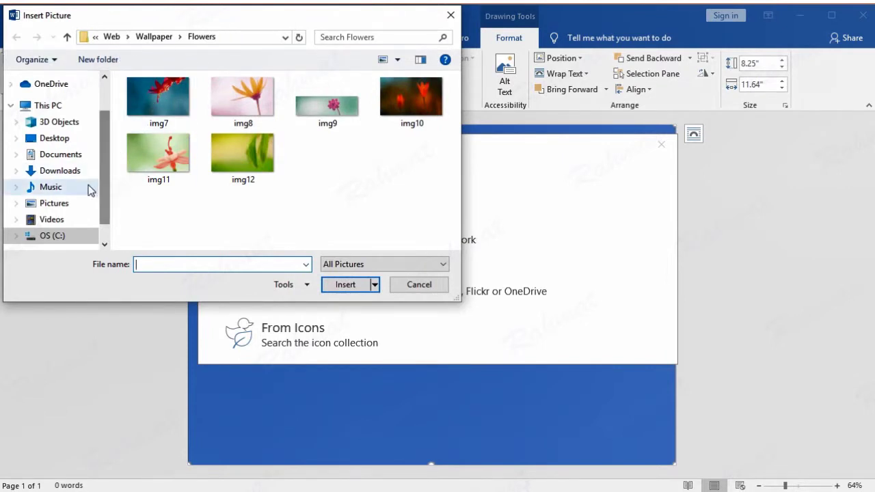
- Browse into the C:\Windows folder and scroll down to its Web folder
{"action": "left_click", "coordinate": [59, 236]}
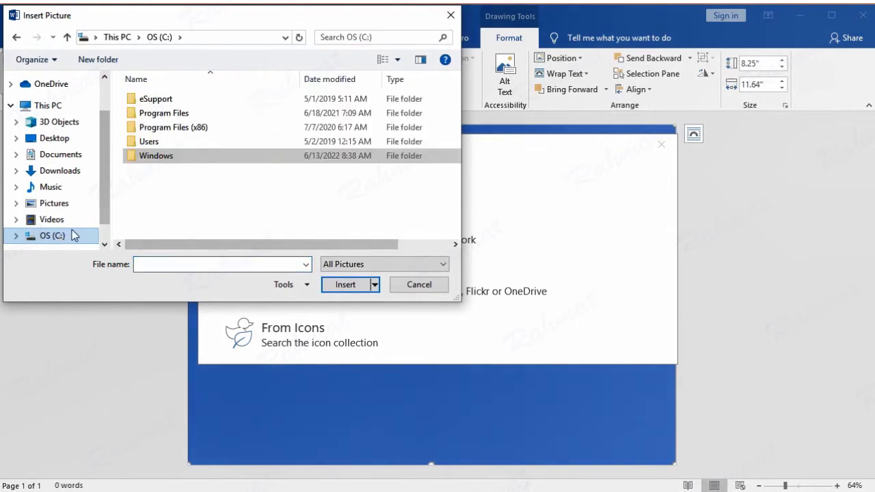
{"action": "double_click", "coordinate": [176, 159]}
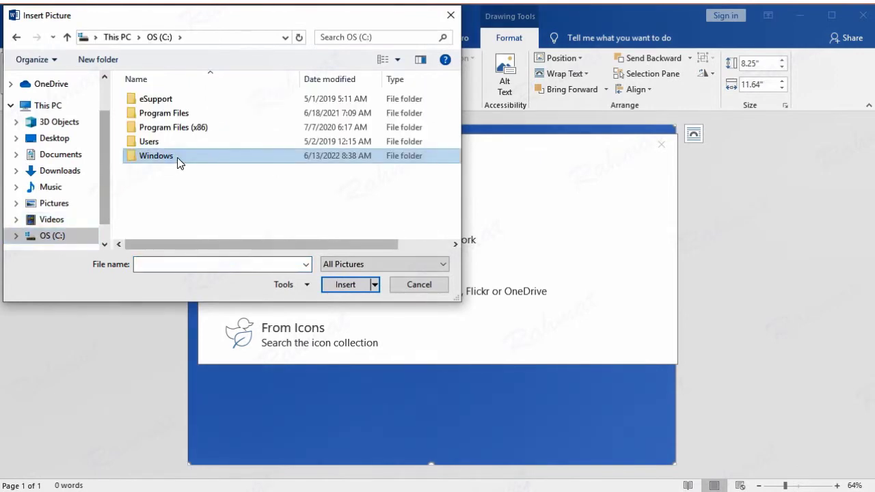
{"action": "scroll", "coordinate": [179, 161], "scroll_direction": "down", "scroll_amount": 2}
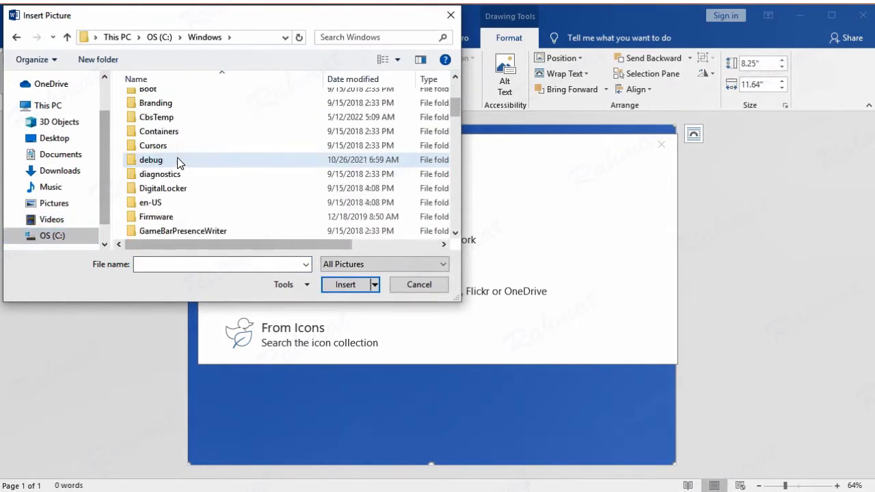
{"action": "scroll", "coordinate": [224, 180], "scroll_direction": "down", "scroll_amount": 2}
{"action": "scroll", "coordinate": [228, 180], "scroll_direction": "down", "scroll_amount": 2}
{"action": "scroll", "coordinate": [227, 179], "scroll_direction": "down", "scroll_amount": 2}
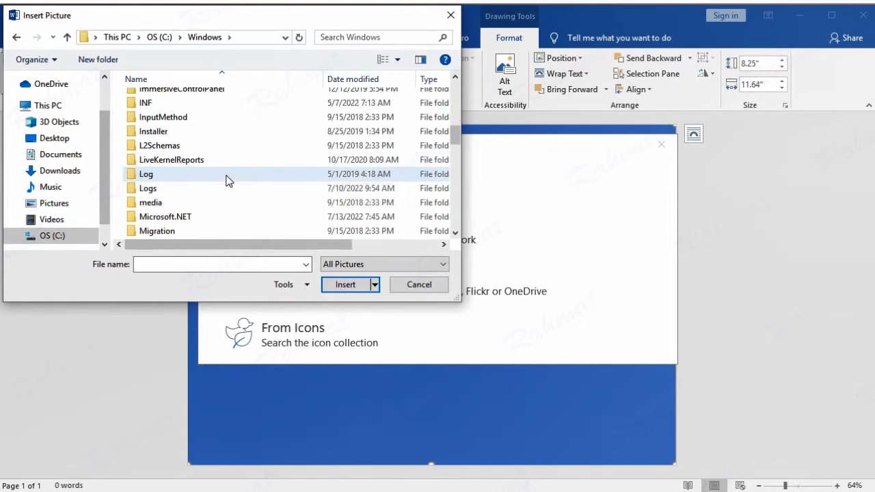
{"action": "scroll", "coordinate": [228, 180], "scroll_direction": "down", "scroll_amount": 3}
{"action": "scroll", "coordinate": [228, 180], "scroll_direction": "down", "scroll_amount": 2}
{"action": "scroll", "coordinate": [227, 180], "scroll_direction": "down", "scroll_amount": 3}
{"action": "scroll", "coordinate": [227, 180], "scroll_direction": "down", "scroll_amount": 3}
{"action": "scroll", "coordinate": [228, 180], "scroll_direction": "down", "scroll_amount": 3}
{"action": "scroll", "coordinate": [228, 179], "scroll_direction": "down", "scroll_amount": 3}
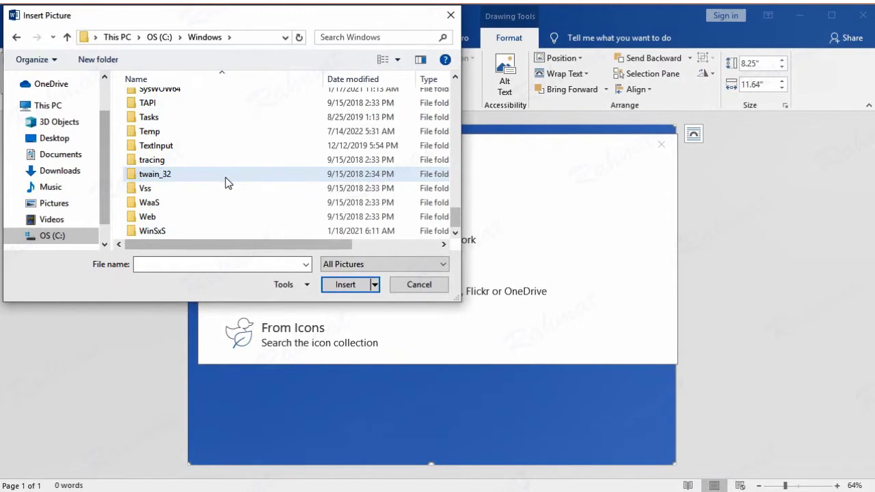
- Open Web\Wallpaper\Flowers and insert the img10 tulip photo as the rectangle's fill
{"action": "double_click", "coordinate": [171, 218]}
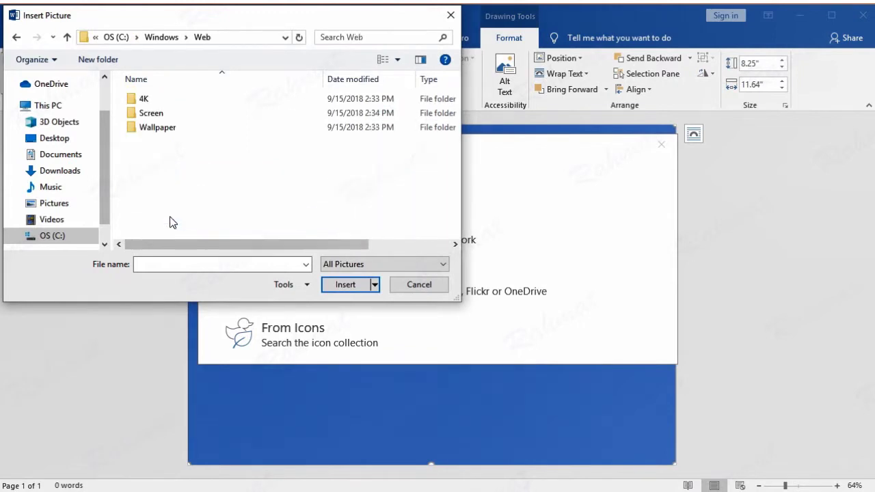
{"action": "double_click", "coordinate": [184, 134]}
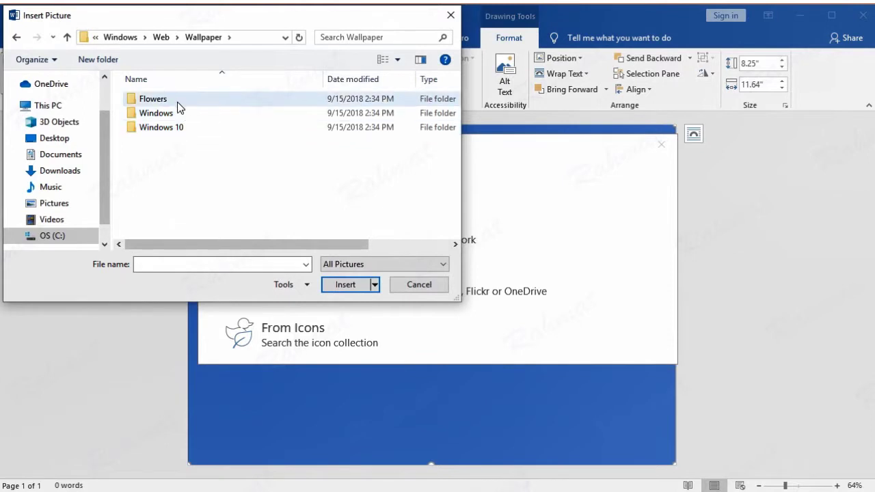
{"action": "double_click", "coordinate": [176, 99]}
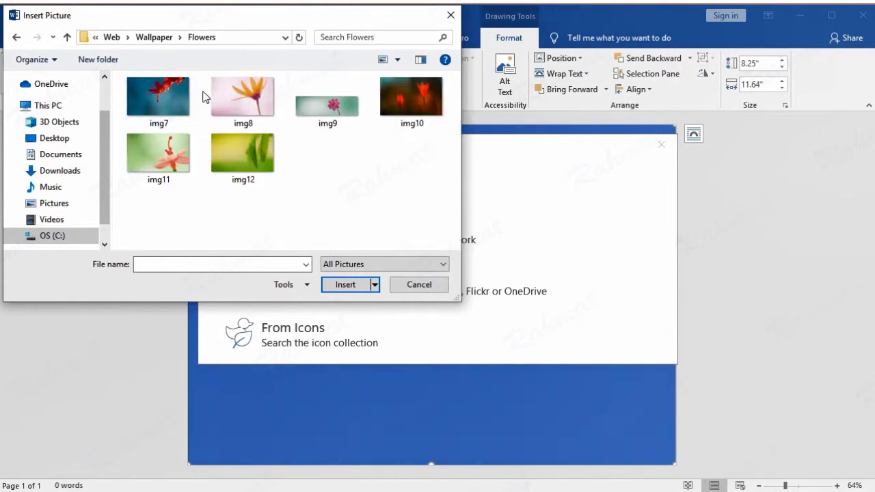
{"action": "left_click", "coordinate": [415, 93]}
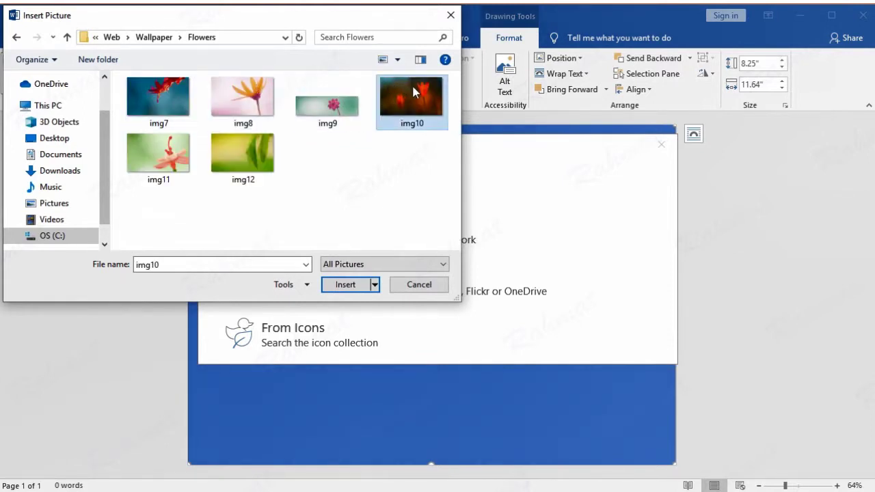
{"action": "left_click", "coordinate": [359, 286]}
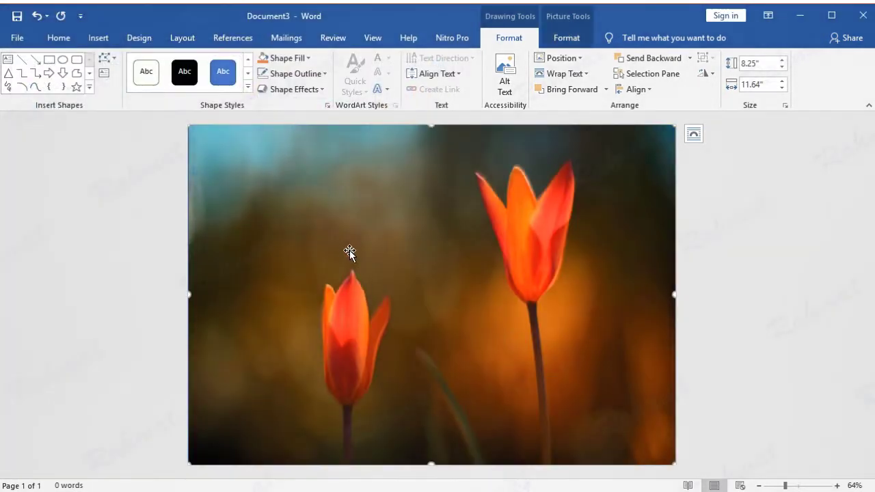
- Set the tulip-filled rectangle's outline to No Outline
{"action": "left_click", "coordinate": [323, 74]}
{"action": "left_click", "coordinate": [310, 193]}
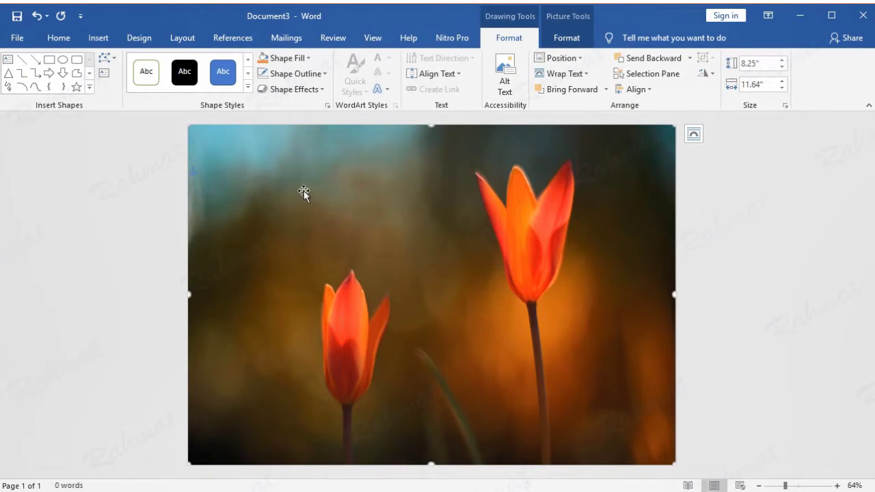
{"action": "left_click", "coordinate": [108, 44]}
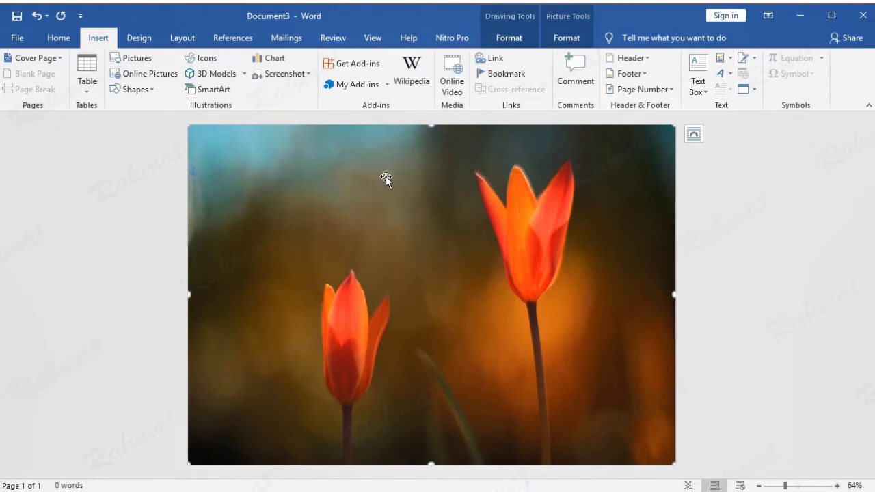
{"action": "left_click", "coordinate": [730, 74]}
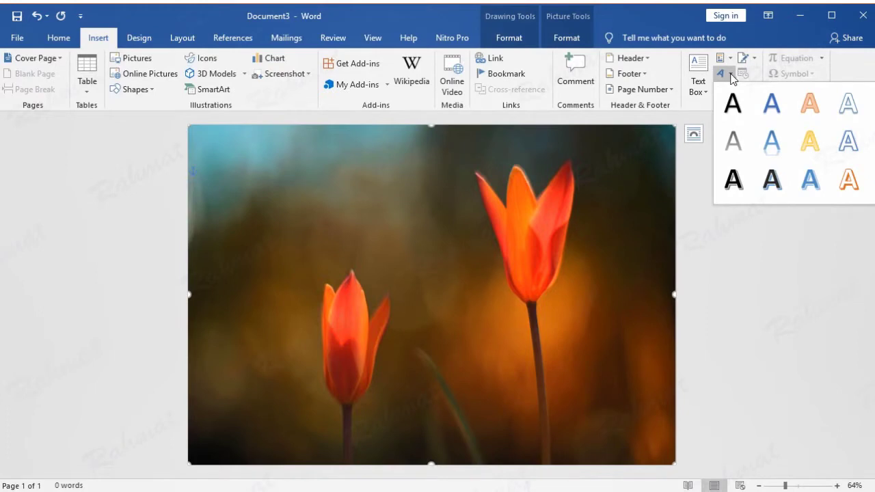
- Insert WordArt reading 'WELCOME', move it to the tulip photo's centre, and select its text
{"action": "left_click", "coordinate": [849, 106]}
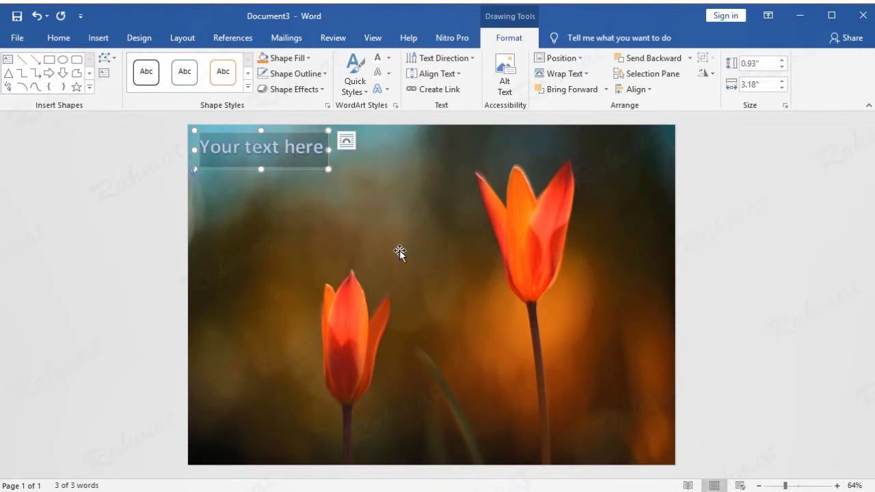
{"action": "type", "text": "WELCOME"}
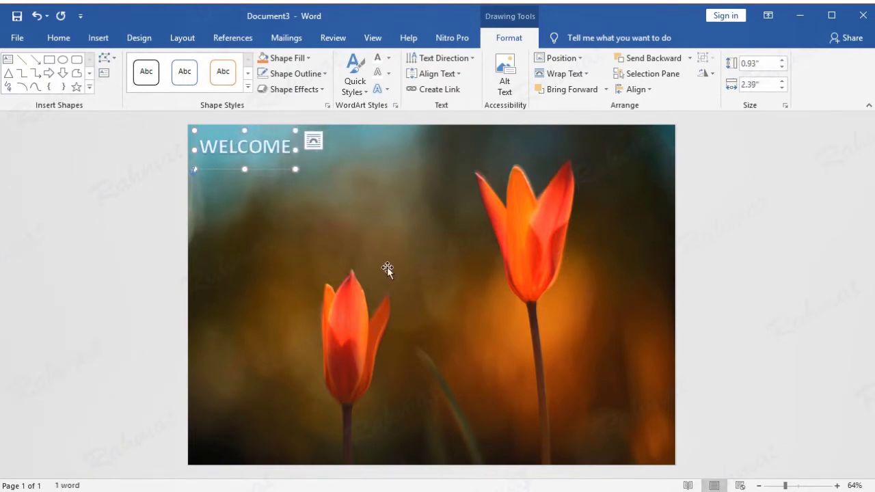
{"action": "left_click_drag", "start_coordinate": [274, 133], "coordinate": [452, 247]}
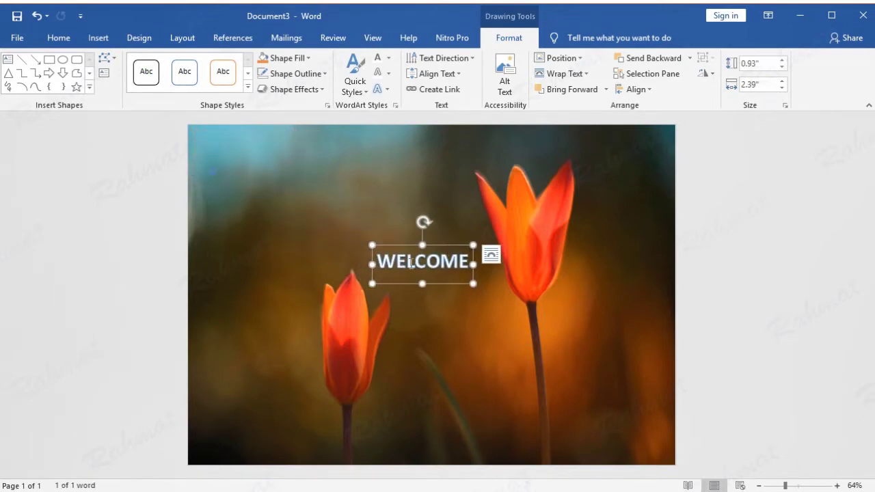
{"action": "left_click_drag", "start_coordinate": [383, 258], "coordinate": [452, 265]}
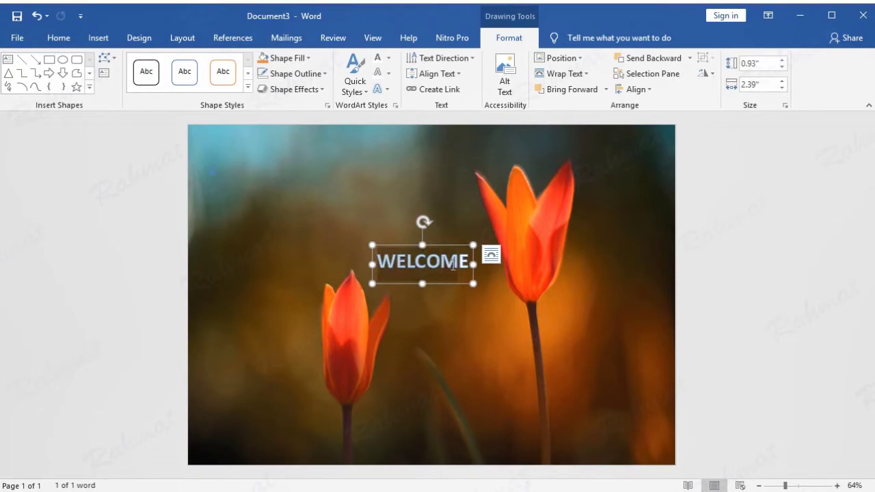
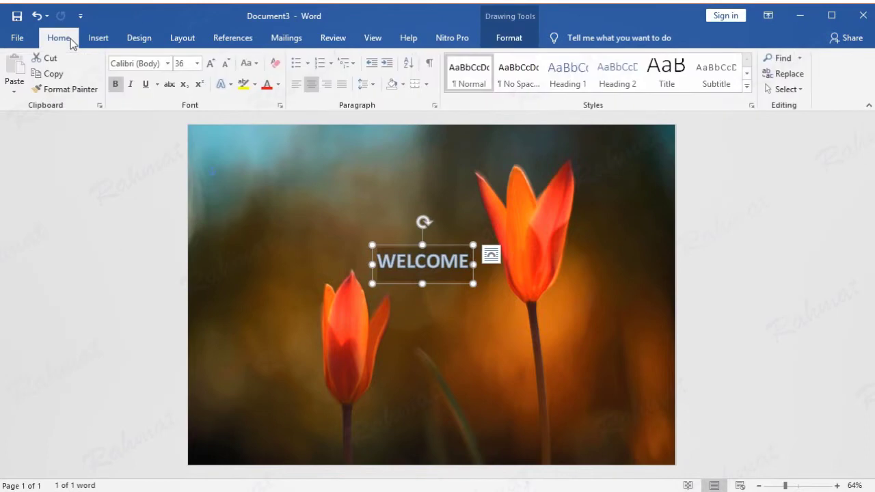
- Apply the Showcard Gothic font from the Font list to the WELCOME WordArt
{"action": "left_click", "coordinate": [167, 65]}
{"action": "left_click_drag", "start_coordinate": [297, 94], "coordinate": [315, 351]}
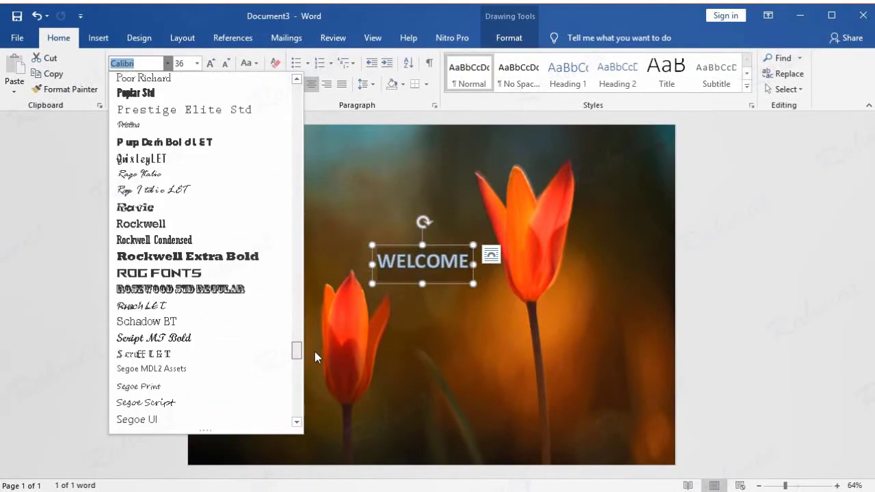
{"action": "scroll", "coordinate": [257, 312], "scroll_direction": "down", "scroll_amount": 2}
{"action": "scroll", "coordinate": [253, 318], "scroll_direction": "down", "scroll_amount": 1}
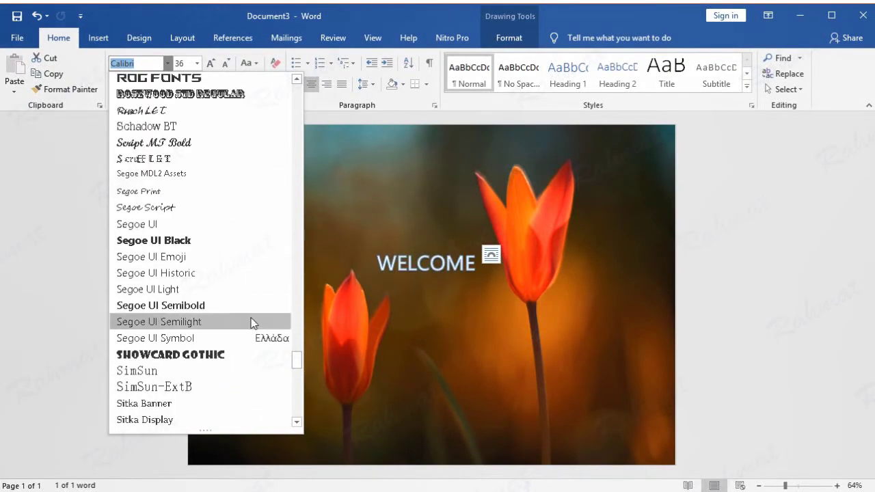
{"action": "scroll", "coordinate": [253, 319], "scroll_direction": "down", "scroll_amount": 1}
{"action": "scroll", "coordinate": [254, 318], "scroll_direction": "down", "scroll_amount": 1}
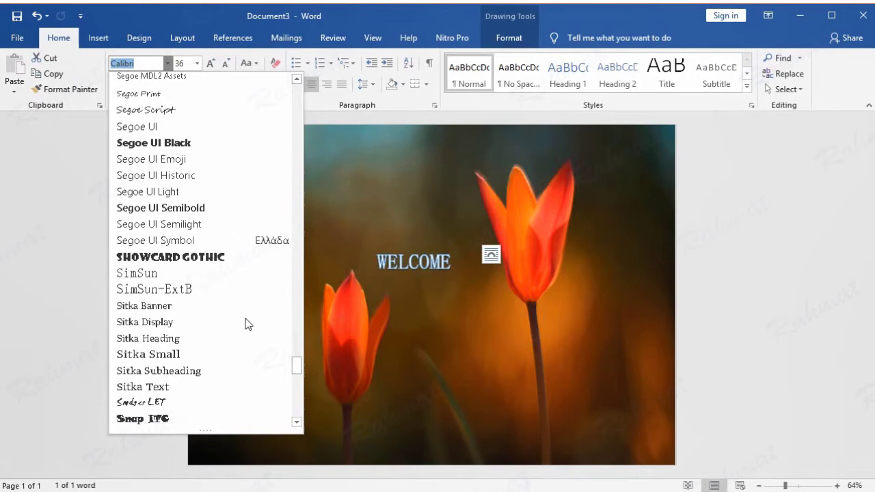
{"action": "left_click", "coordinate": [233, 262]}
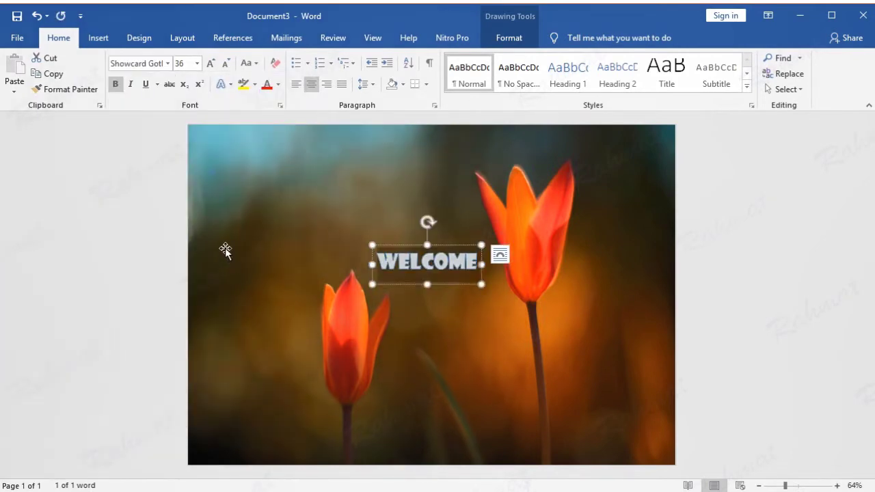
{"action": "left_click", "coordinate": [183, 65]}
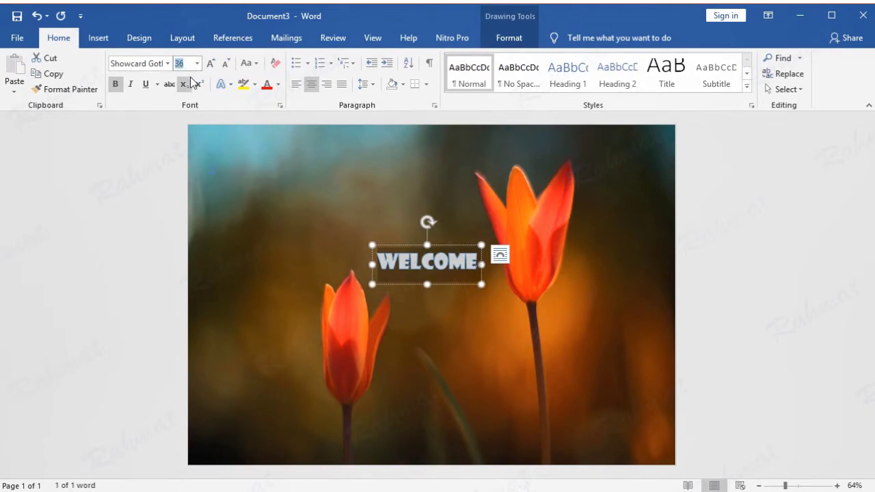
- Set the WELCOME text's font size to 70 pt
{"action": "type", "text": "70"}
{"action": "key", "text": "Return"}
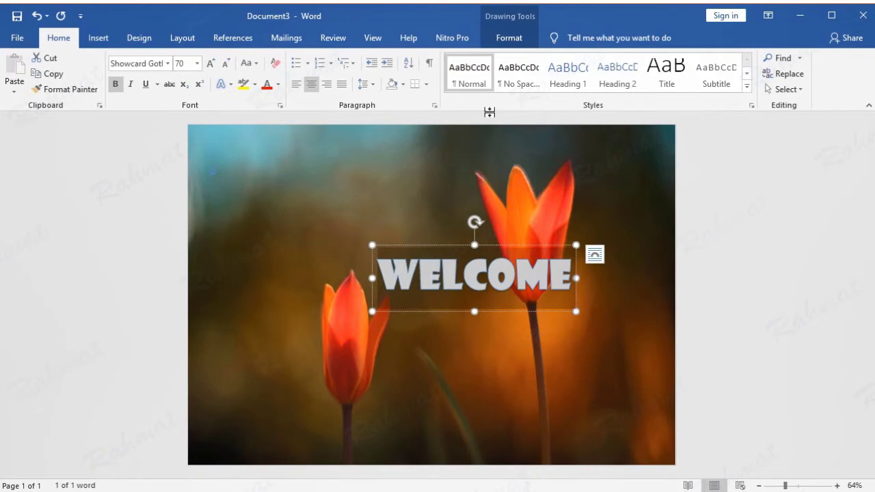
- Warp WELCOME with the Square text transform effect
{"action": "left_click", "coordinate": [519, 45]}
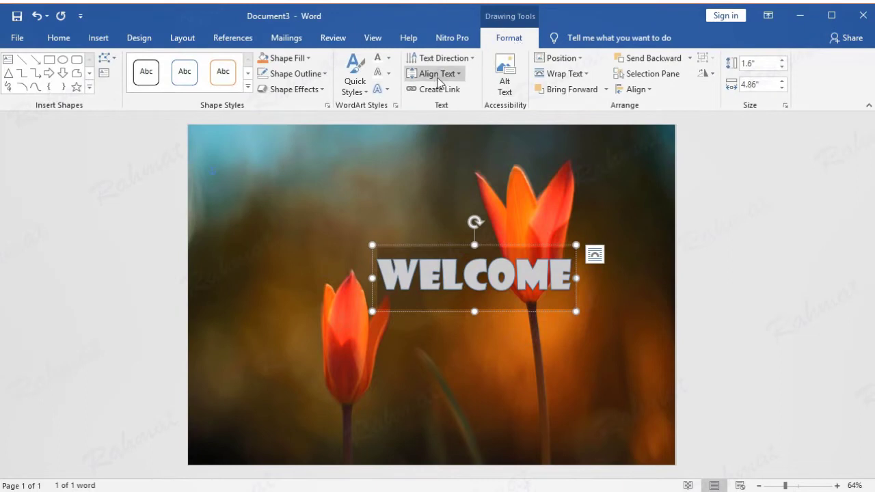
{"action": "left_click", "coordinate": [388, 90]}
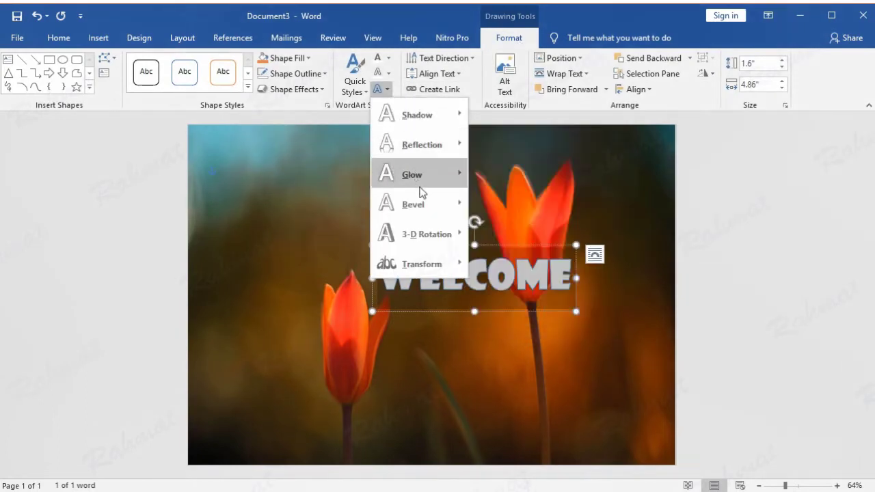
{"action": "mouse_move", "coordinate": [439, 264]}
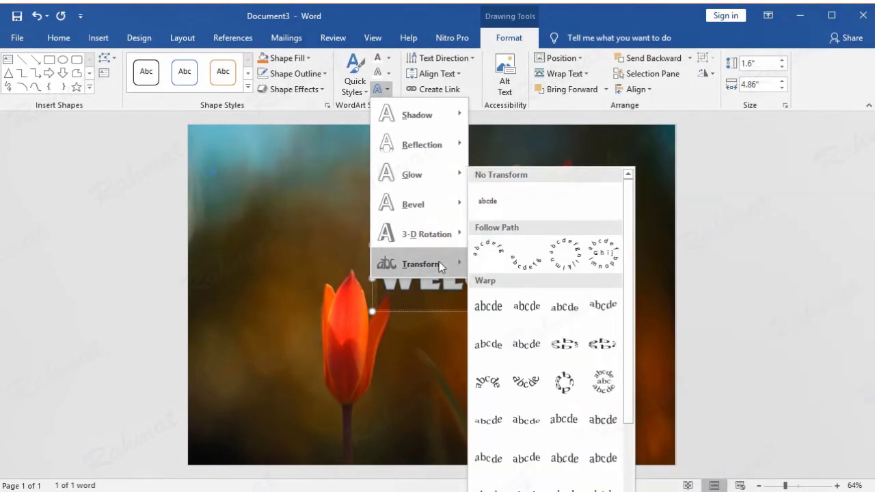
{"action": "left_click", "coordinate": [492, 311]}
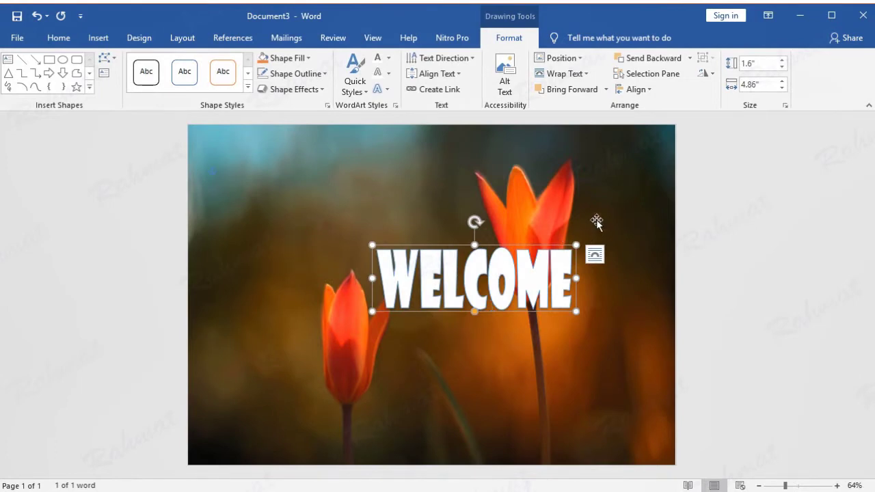
- Resize the WordArt to 3.43" high by 11.1" wide and move it across the tulip photo
{"action": "left_click", "coordinate": [770, 65]}
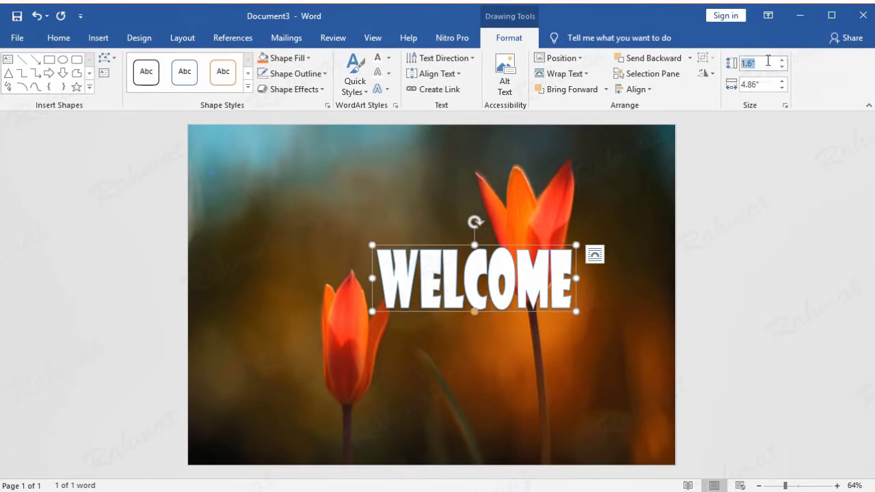
{"action": "type", "text": "3.4"}
{"action": "type", "text": "3"}
{"action": "left_click", "coordinate": [766, 86]}
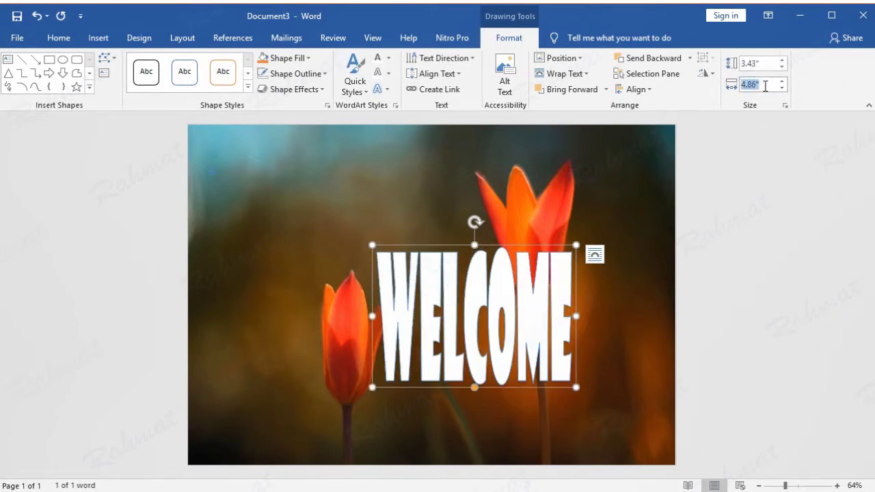
{"action": "type", "text": "1"}
{"action": "key", "text": "Return"}
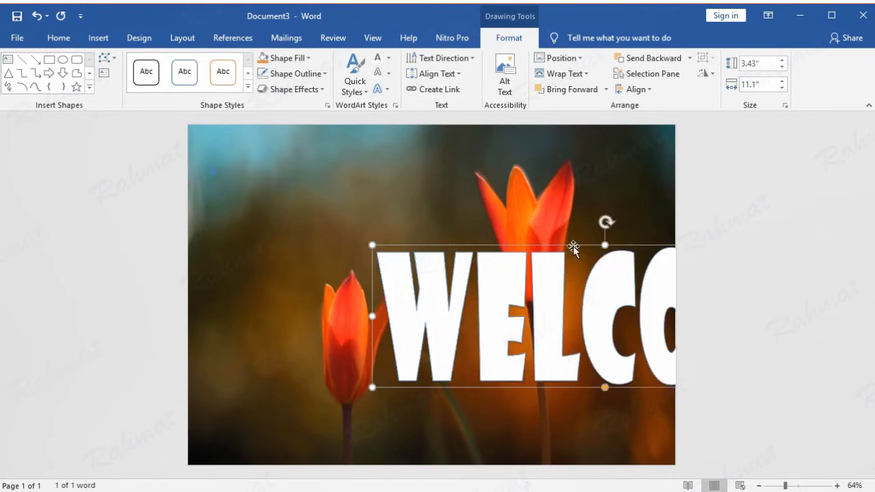
{"action": "left_click_drag", "start_coordinate": [573, 247], "coordinate": [402, 203]}
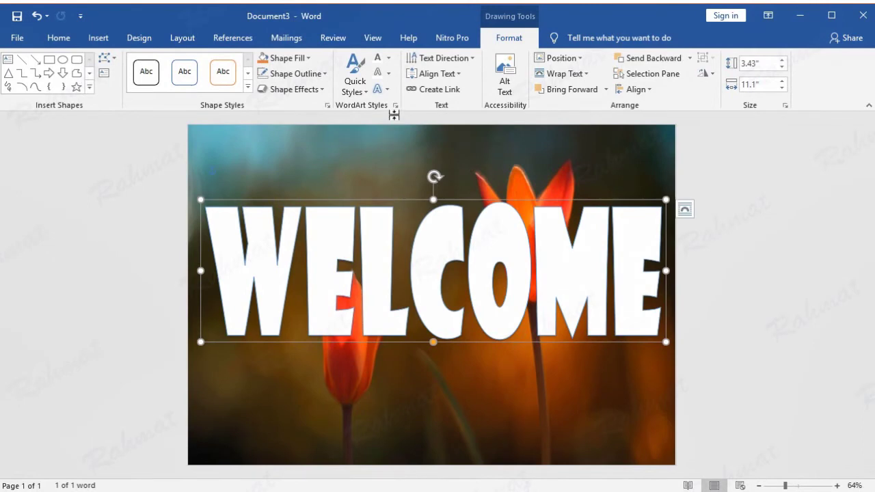
{"action": "left_click", "coordinate": [386, 90]}
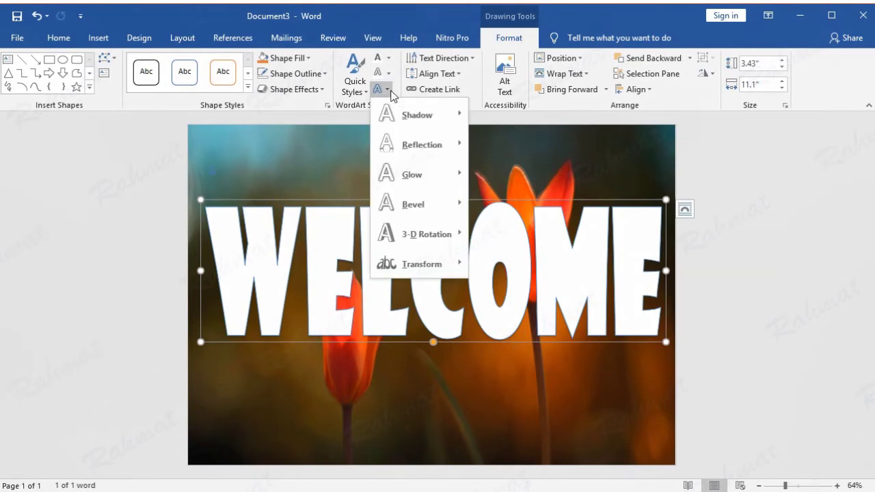
- Replace WELCOME's Square warp with the Wave: Up transform so the letters arch
{"action": "mouse_move", "coordinate": [458, 265]}
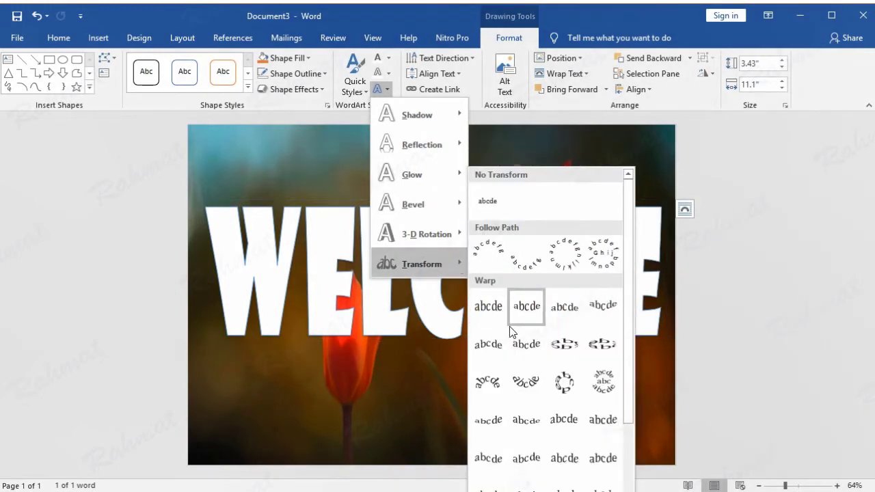
{"action": "left_click", "coordinate": [531, 463]}
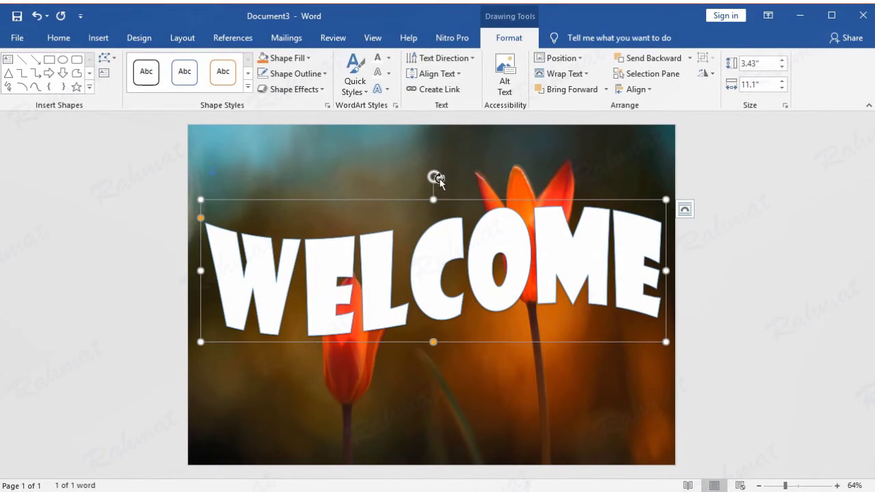
{"action": "left_click", "coordinate": [388, 58]}
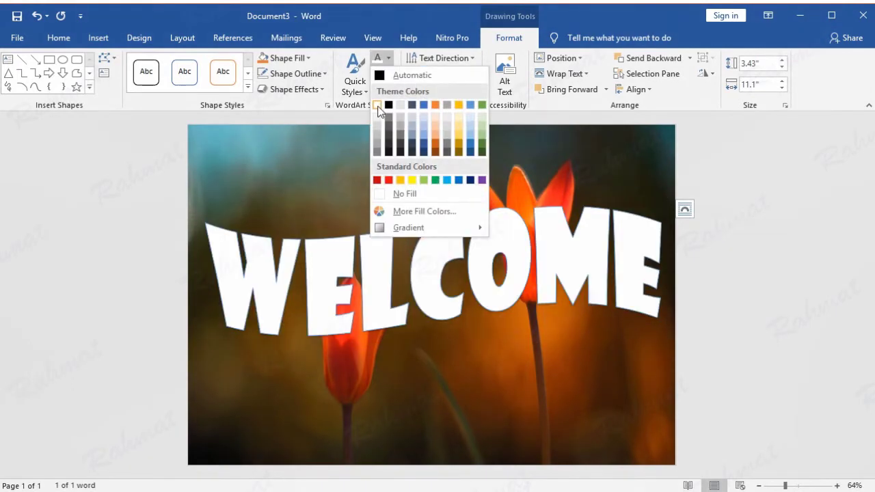
- Fill the WELCOME text white and set its fill transparency to 92%
{"action": "left_click", "coordinate": [378, 107]}
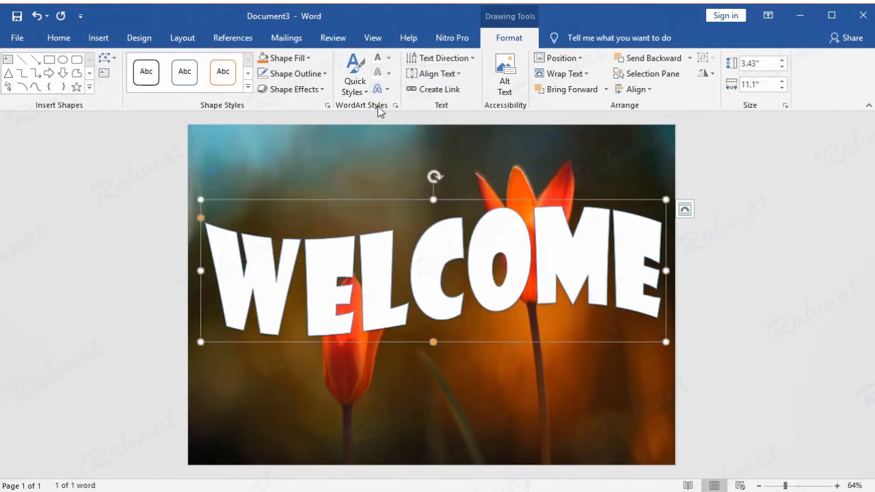
{"action": "left_click", "coordinate": [389, 59]}
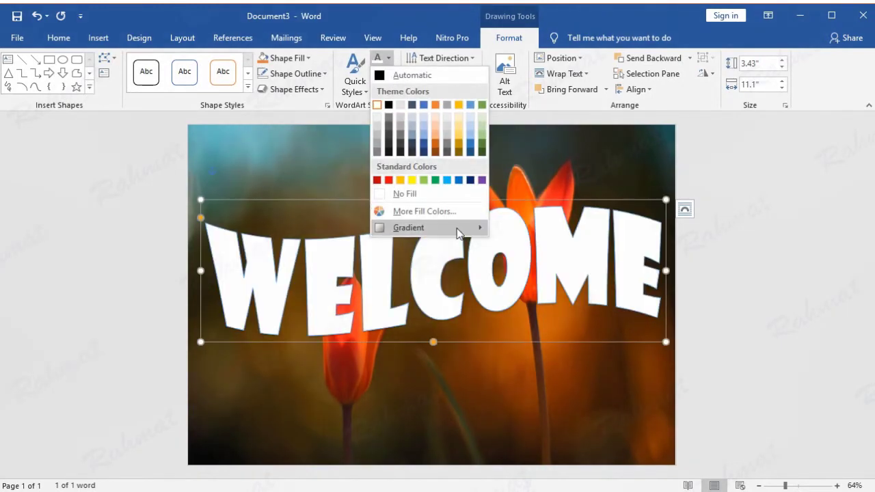
{"action": "mouse_move", "coordinate": [457, 230]}
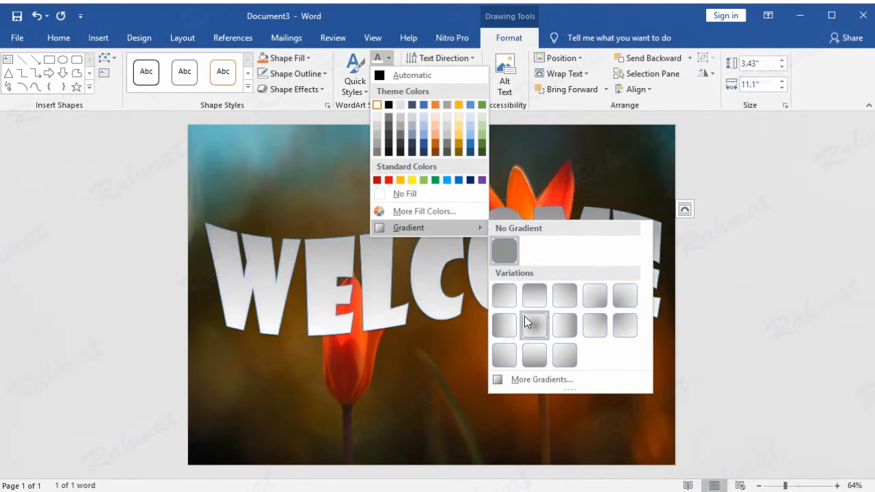
{"action": "left_click", "coordinate": [559, 380]}
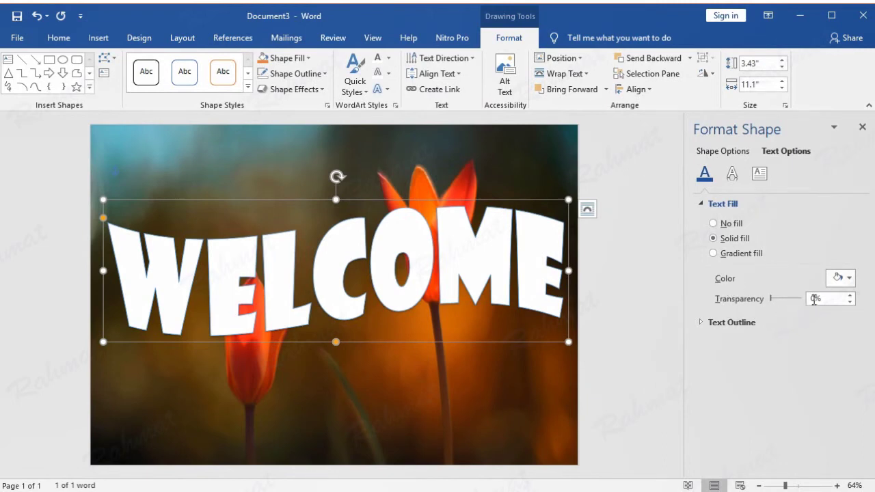
{"action": "left_click_drag", "start_coordinate": [770, 301], "coordinate": [786, 303]}
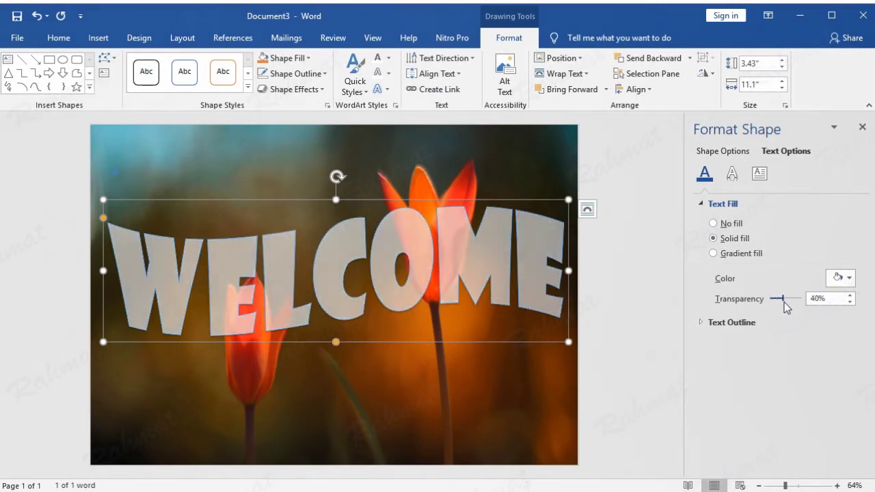
{"action": "double_click", "coordinate": [817, 299]}
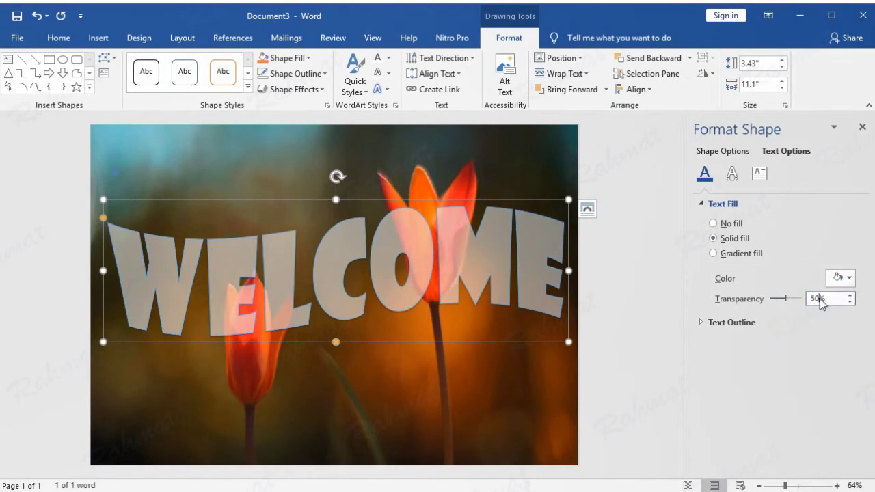
{"action": "type", "text": "92"}
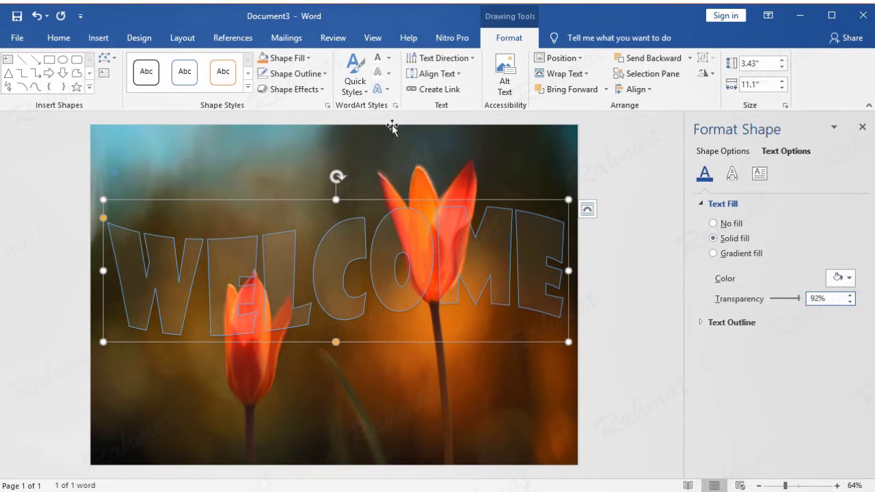
- Outline the WELCOME letters in white with a 6 pt outline weight
{"action": "left_click", "coordinate": [389, 76]}
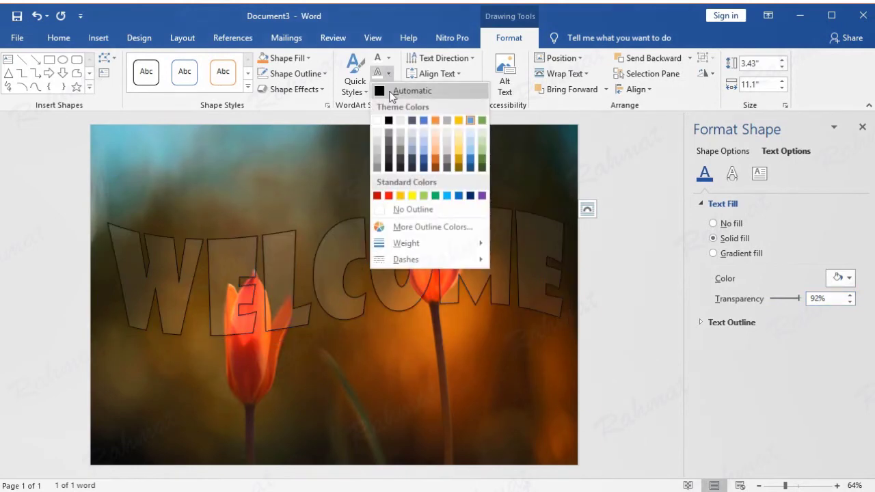
{"action": "left_click", "coordinate": [378, 121]}
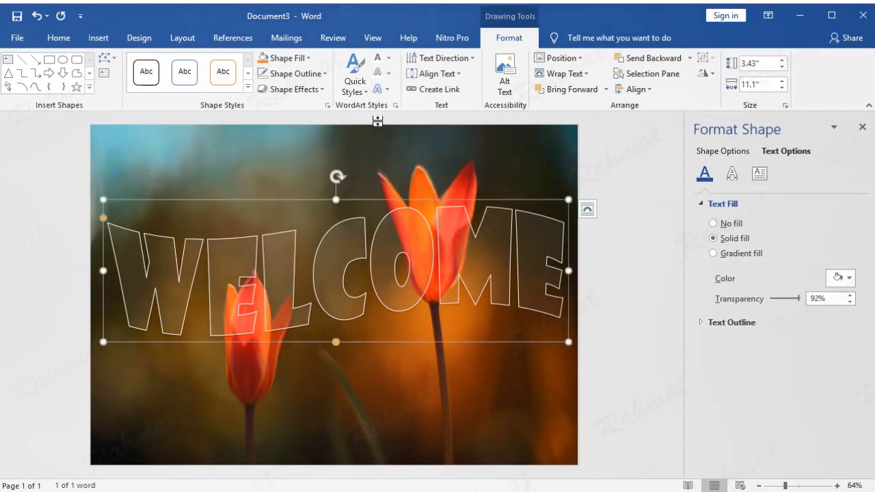
{"action": "left_click", "coordinate": [389, 75]}
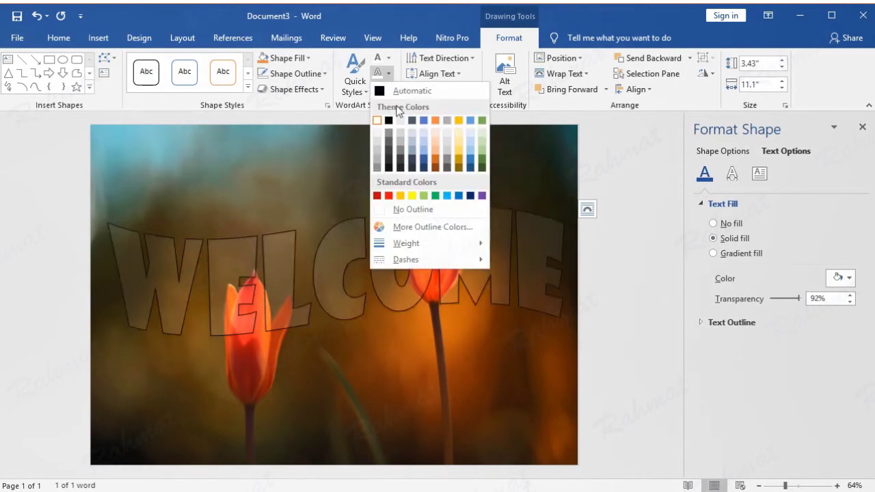
{"action": "mouse_move", "coordinate": [469, 243]}
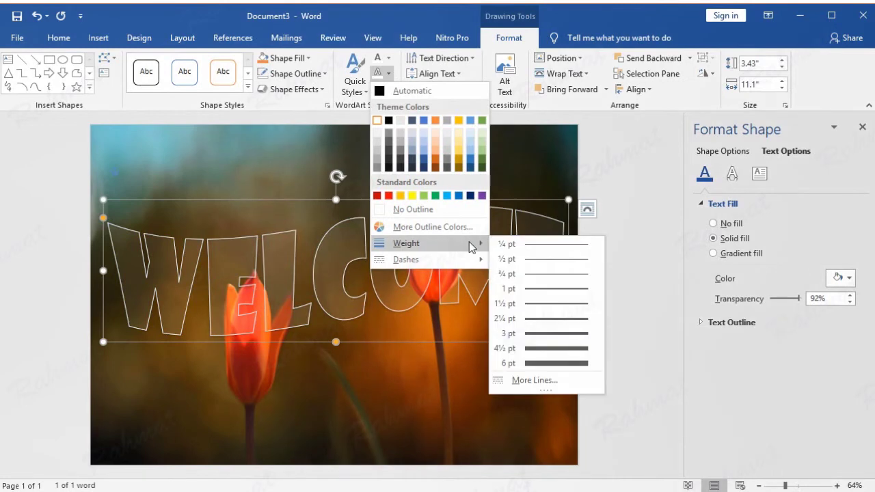
{"action": "left_click", "coordinate": [552, 363]}
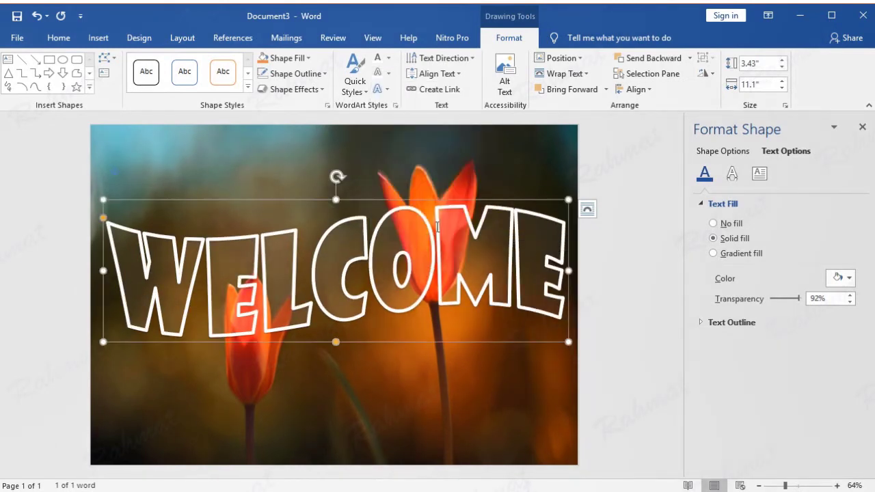
{"action": "left_click", "coordinate": [390, 91]}
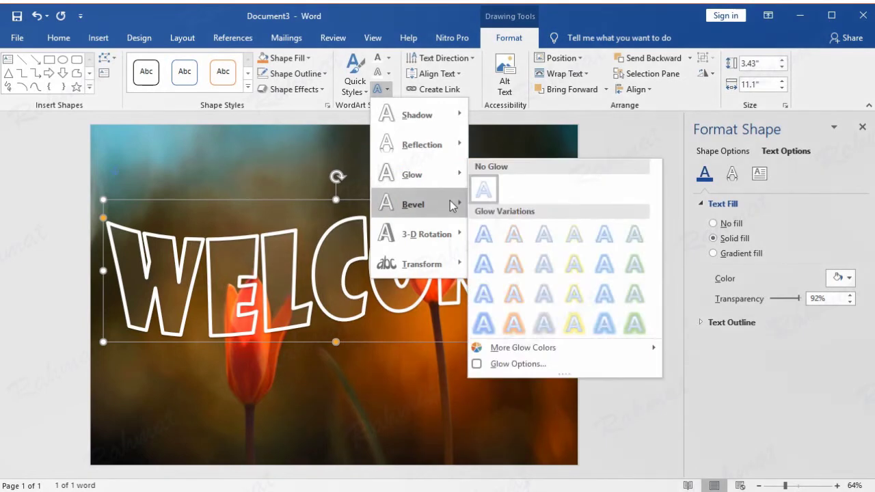
- Apply a Top bevel to WELCOME in 3-D Format and set its depth to 8.5 pt
{"action": "mouse_move", "coordinate": [452, 205]}
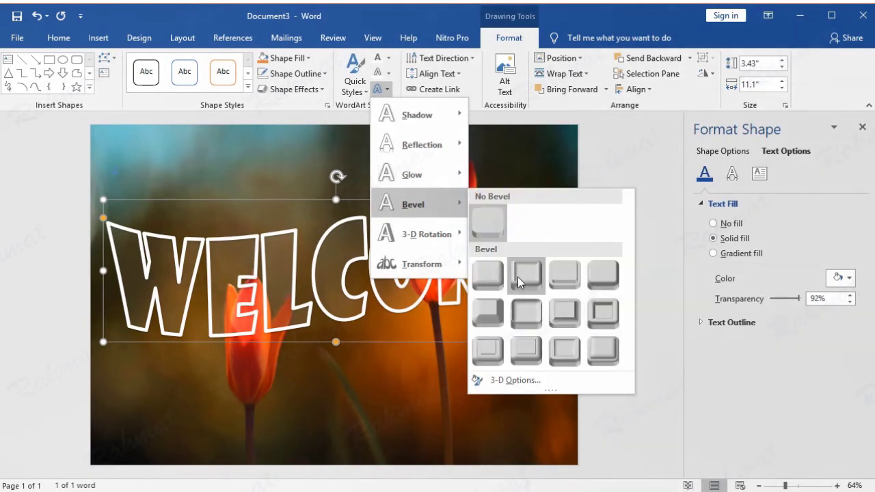
{"action": "left_click", "coordinate": [529, 381]}
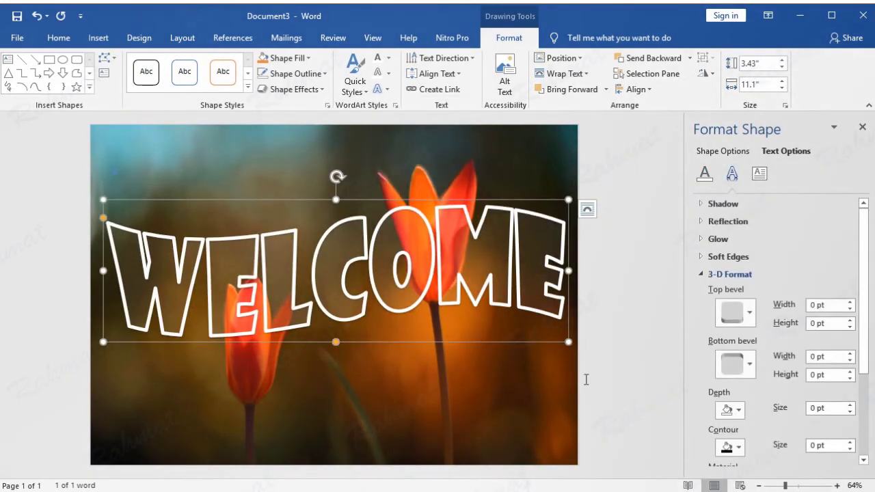
{"action": "left_click", "coordinate": [747, 315]}
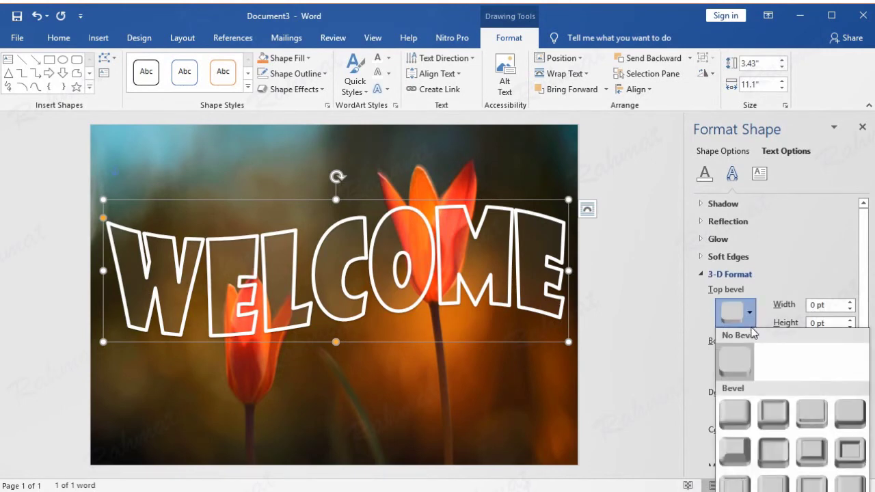
{"action": "left_click", "coordinate": [735, 452]}
{"action": "type", "text": "4.5"}
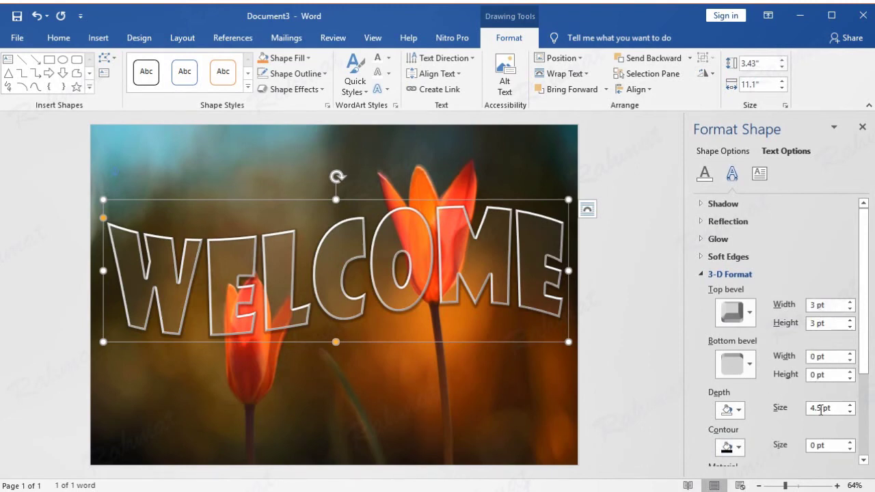
{"action": "left_click_drag", "start_coordinate": [821, 408], "coordinate": [802, 414]}
{"action": "type", "text": "8.5"}
- Pick a material and a warm lighting preset for the 3-D text, then close the pane
{"action": "scroll", "coordinate": [804, 352], "scroll_direction": "down", "scroll_amount": 5}
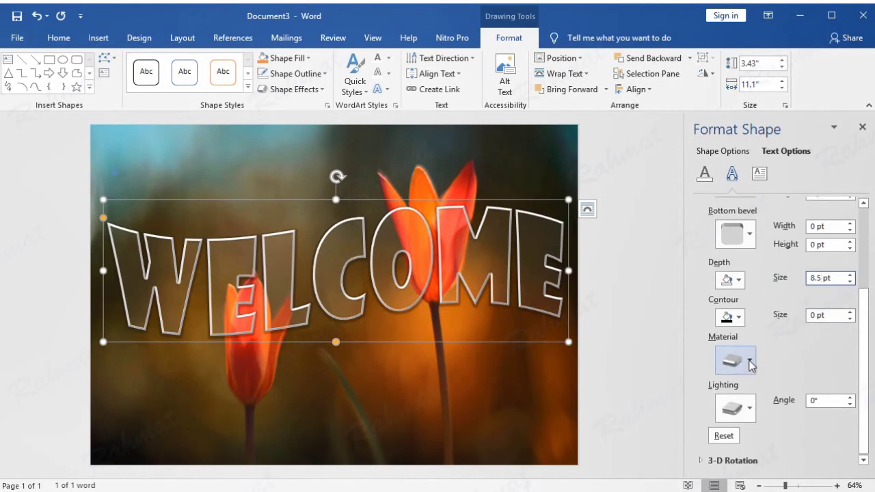
{"action": "left_click", "coordinate": [748, 362]}
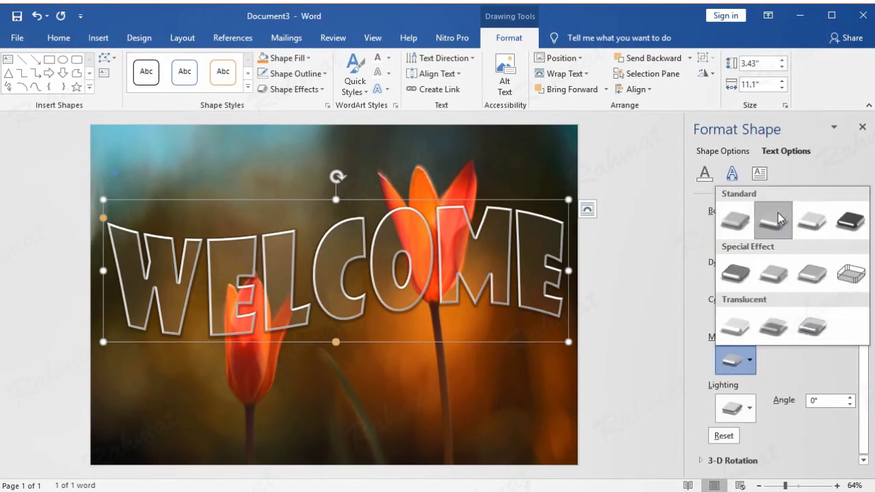
{"action": "left_click", "coordinate": [747, 408]}
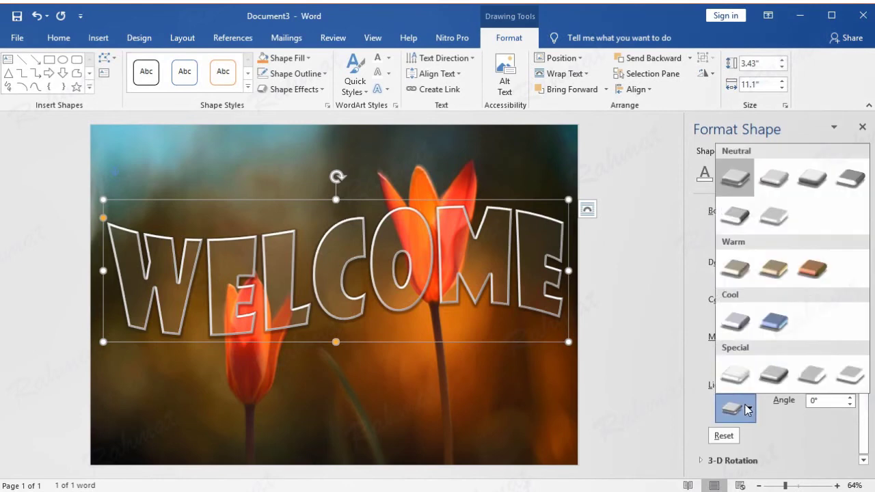
{"action": "left_click", "coordinate": [777, 279]}
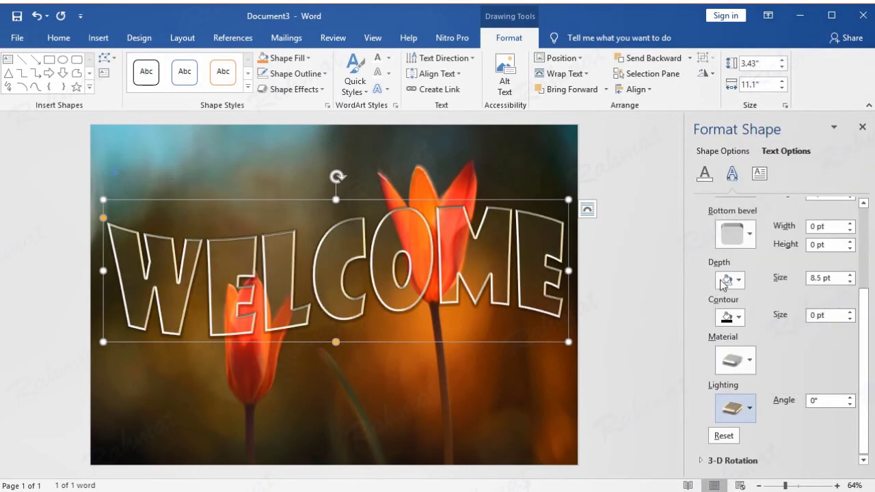
{"action": "left_click", "coordinate": [863, 129]}
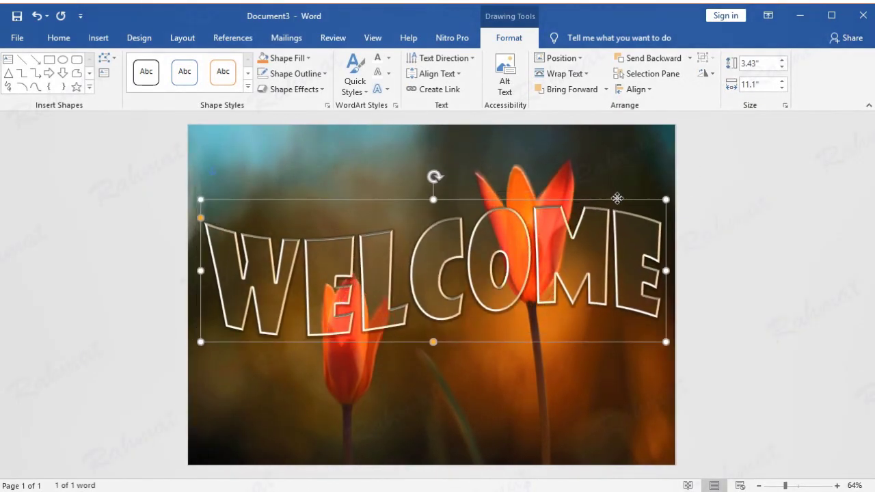
{"action": "left_click", "coordinate": [708, 190]}
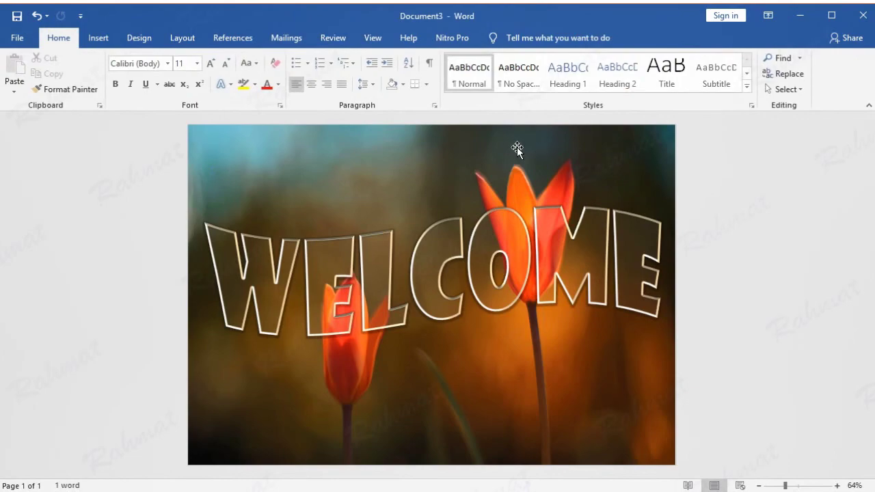
{"action": "left_click", "coordinate": [25, 39]}
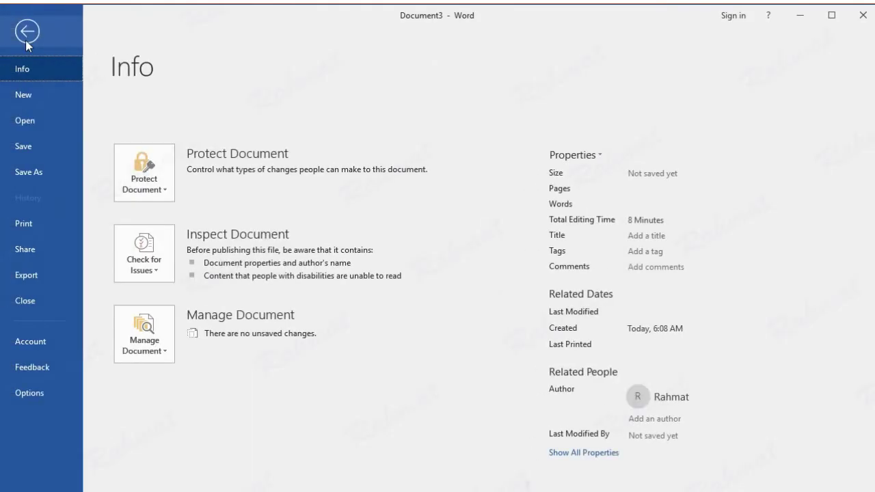
{"action": "left_click", "coordinate": [40, 224]}
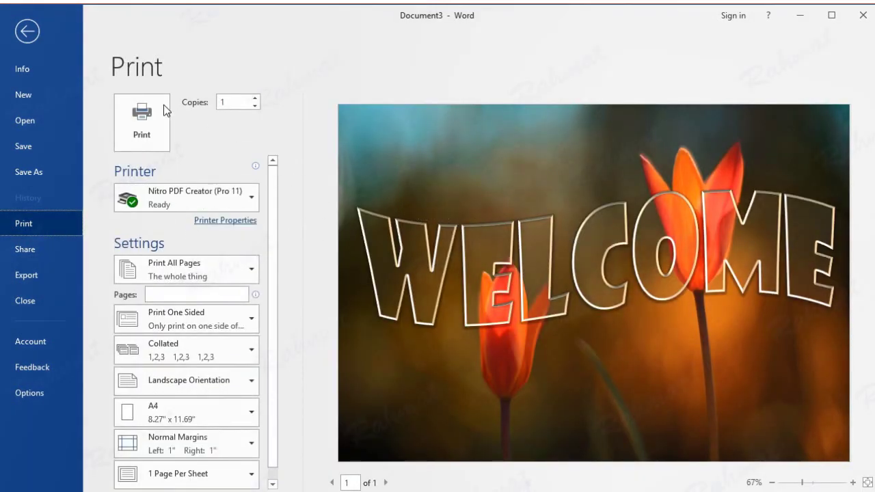
{"action": "left_click", "coordinate": [30, 34]}
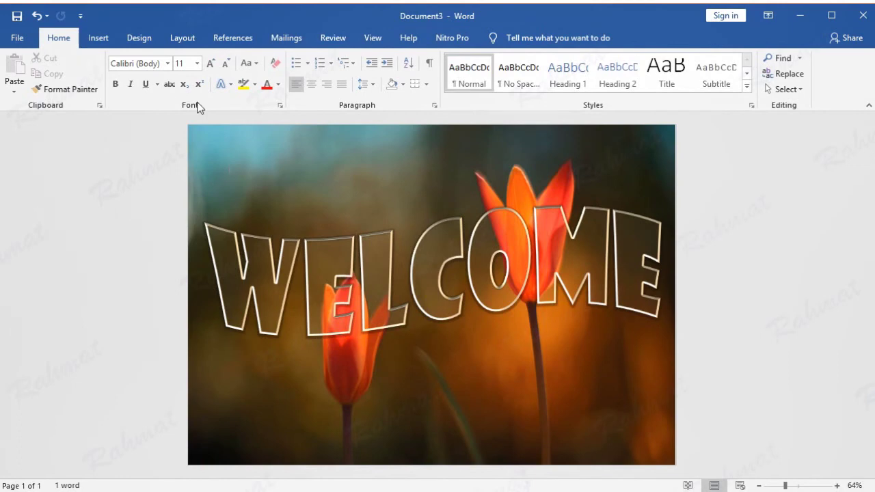